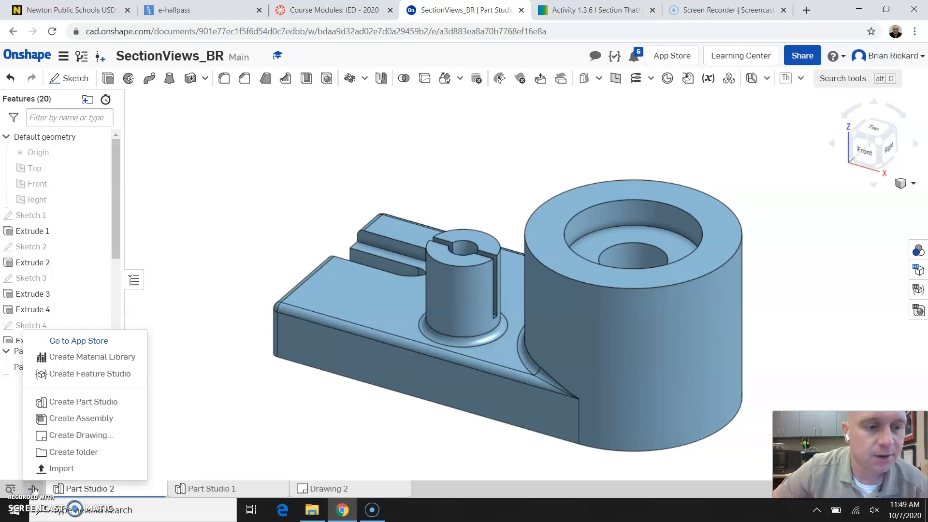
# Create a new drawing from the ANSI_A_MM.dwt template with no views
pyautogui.click(60, 434)
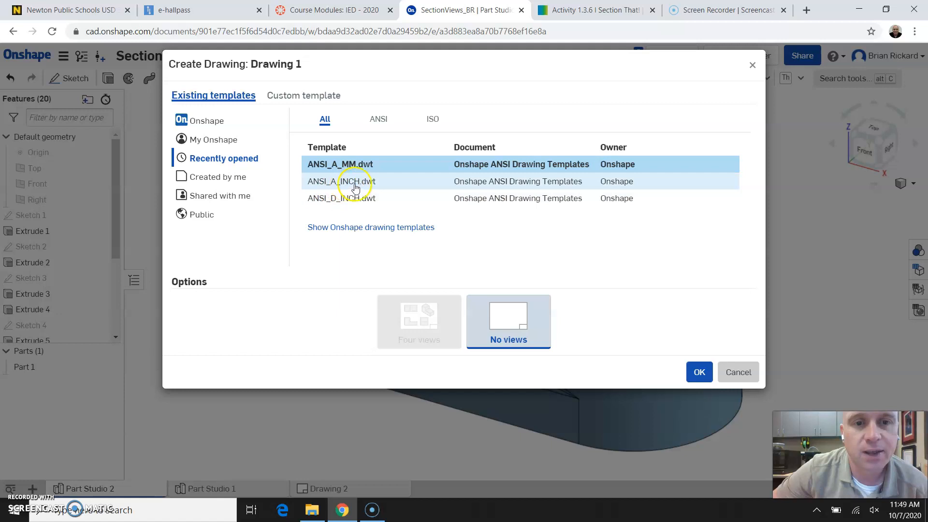
pyautogui.click(379, 121)
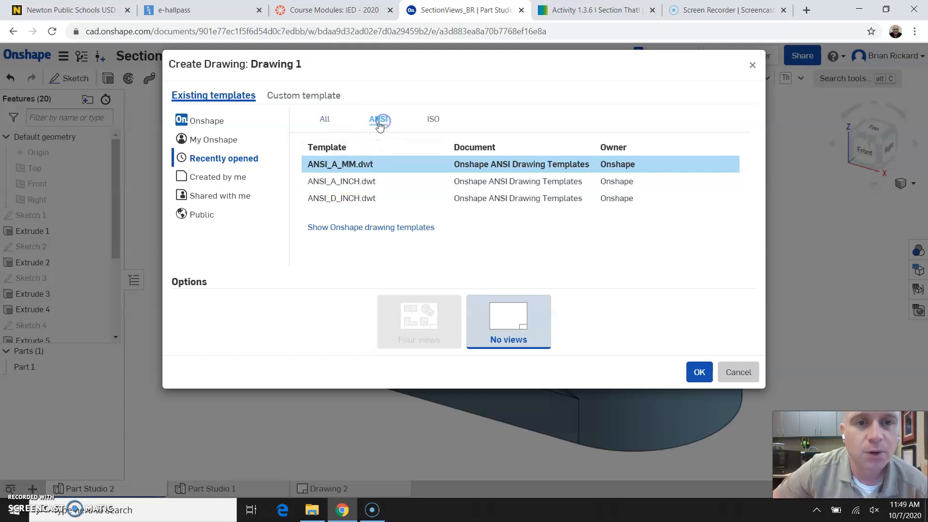
pyautogui.click(326, 122)
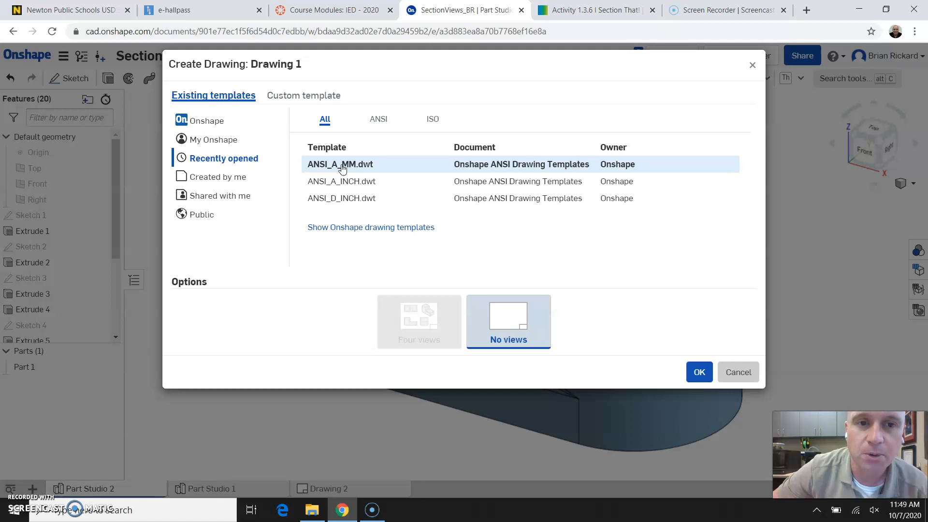
pyautogui.click(363, 167)
pyautogui.click(708, 373)
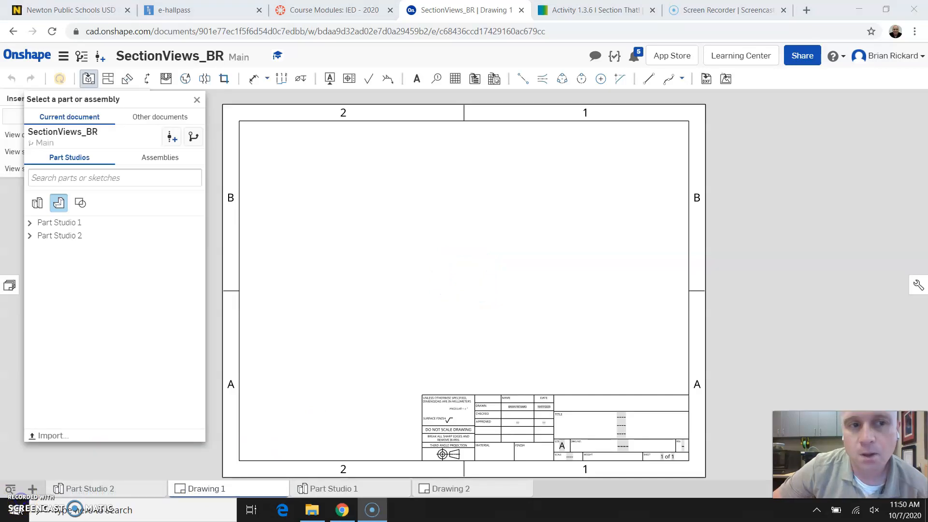
# Choose Part 1 from Part Studio 2 as the part for the drawing view
pyautogui.click(31, 236)
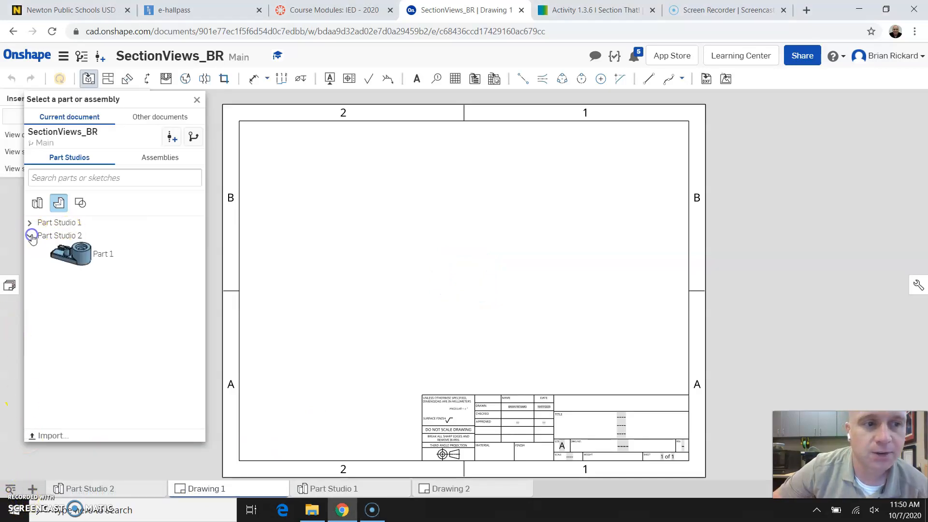
pyautogui.click(83, 260)
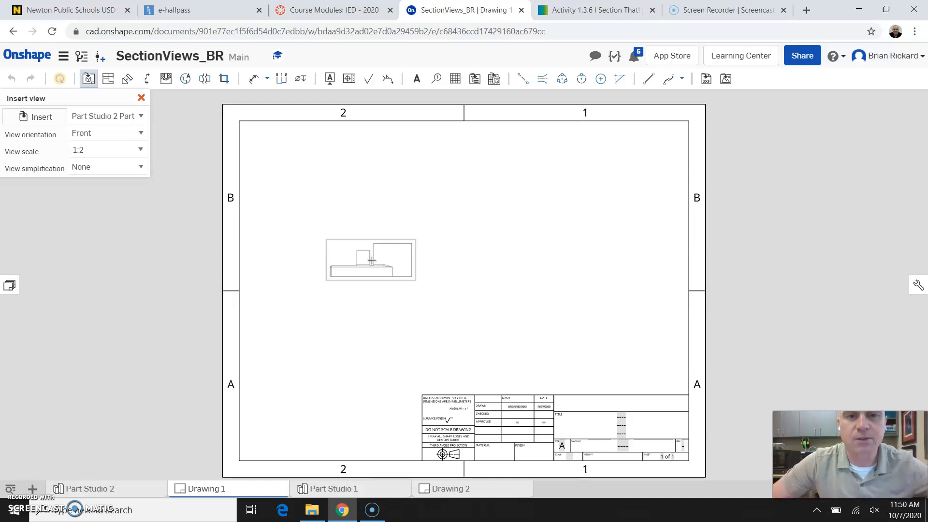
pyautogui.click(320, 238)
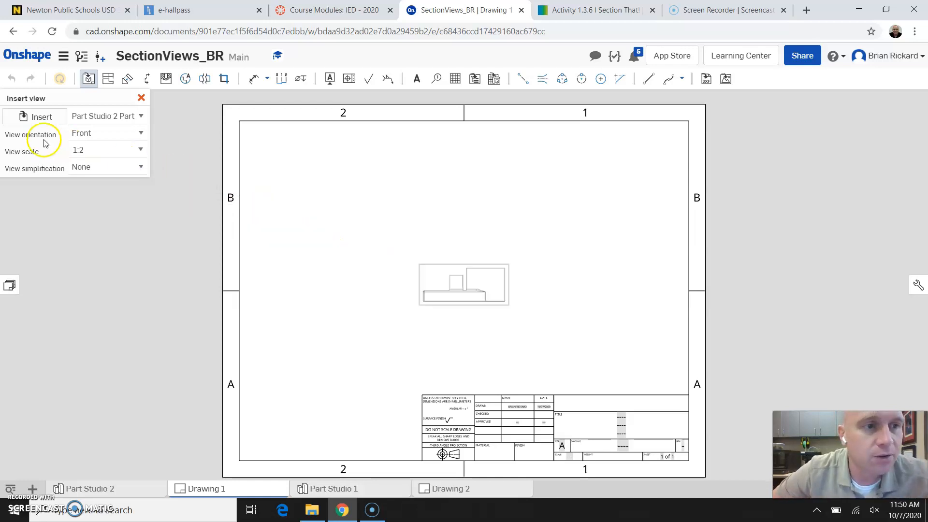
# Set the view to Top orientation at 1:1 scale and place it in the sheet's upper-left area, without adding projected views
pyautogui.click(138, 136)
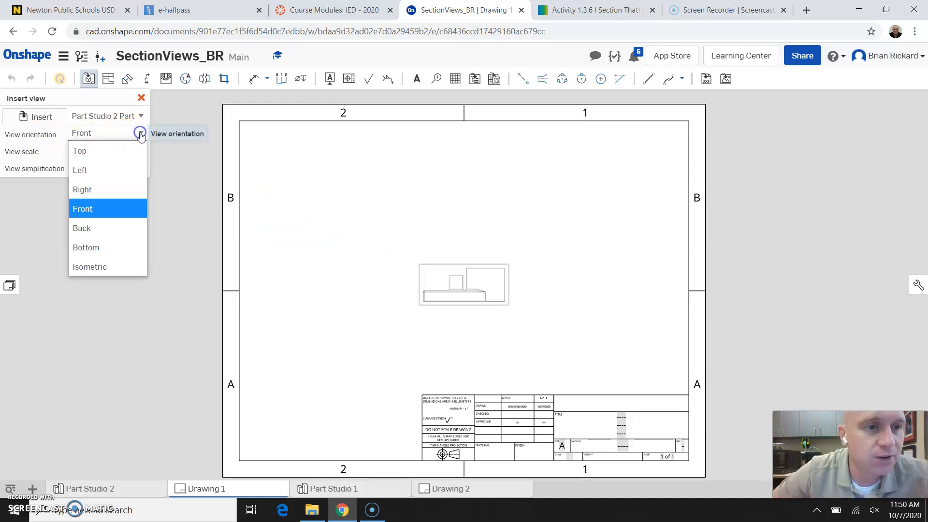
pyautogui.click(132, 144)
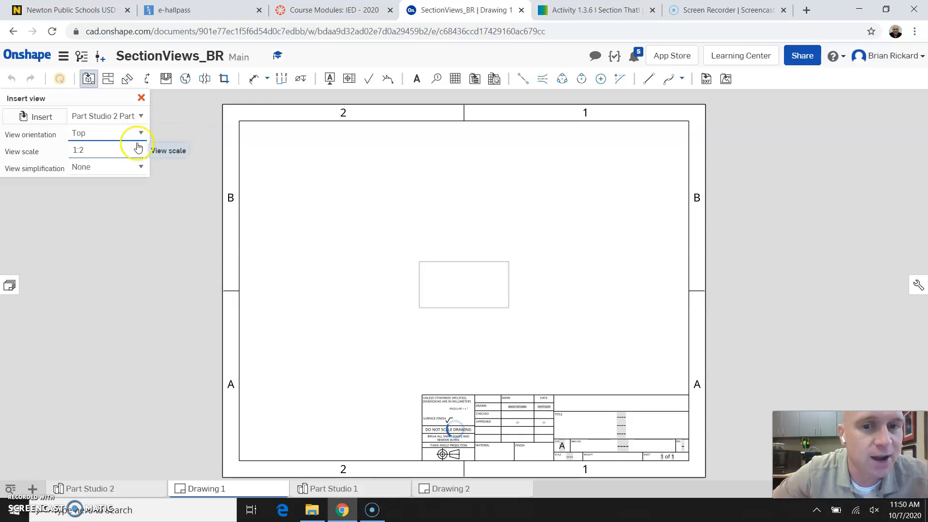
pyautogui.click(375, 205)
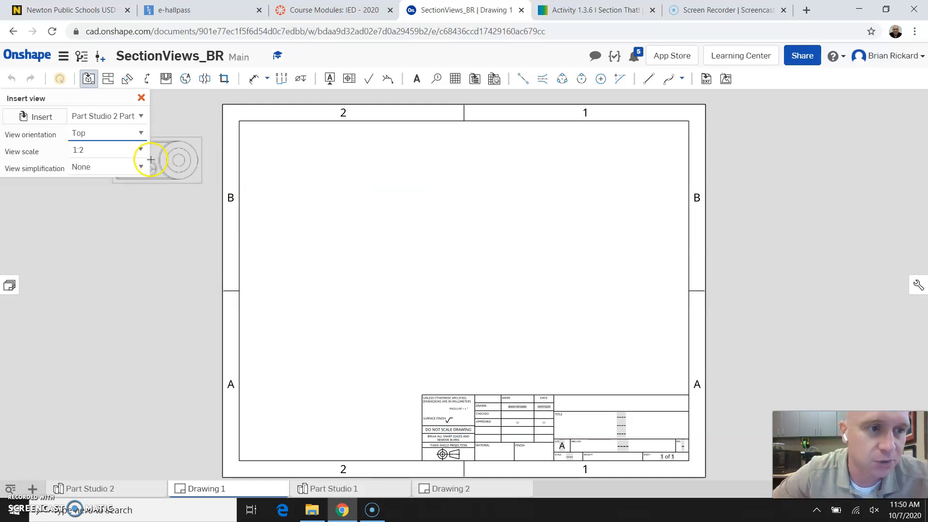
pyautogui.click(138, 151)
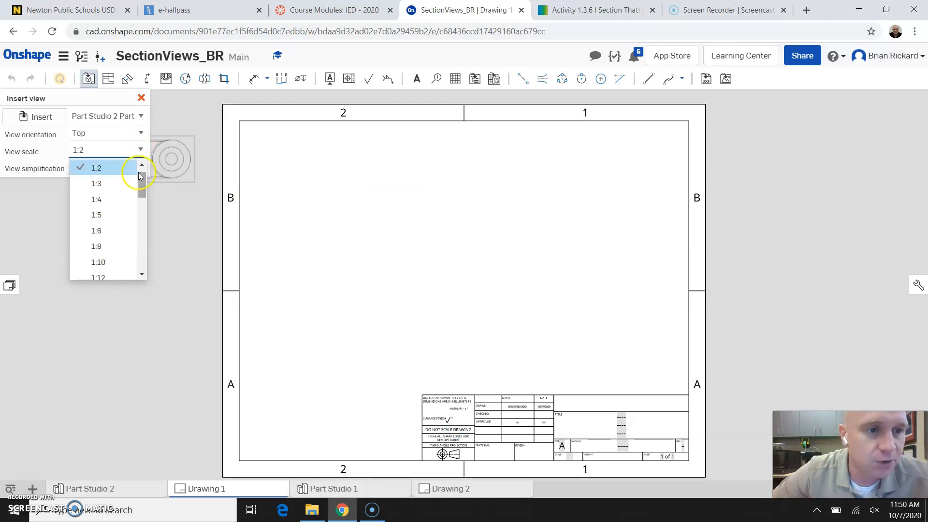
pyautogui.moveTo(142, 179); pyautogui.dragTo(140, 175)
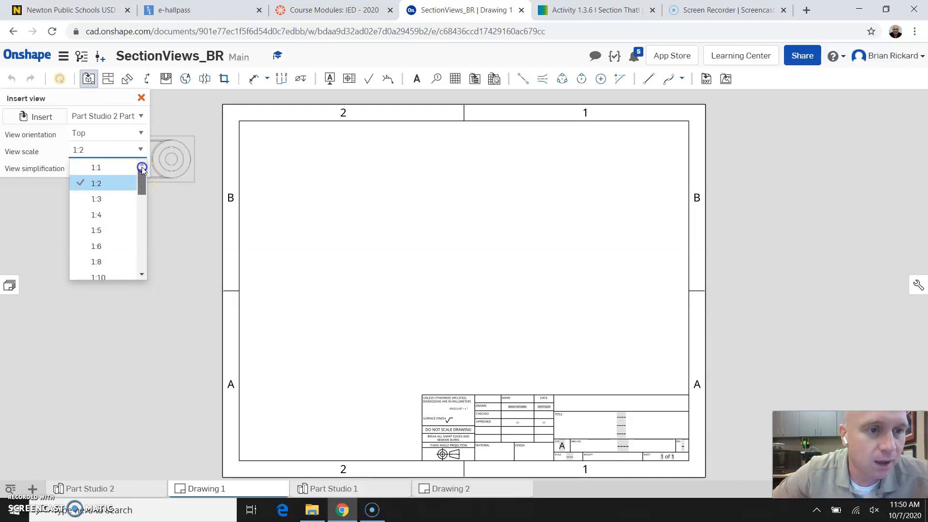
pyautogui.click(111, 173)
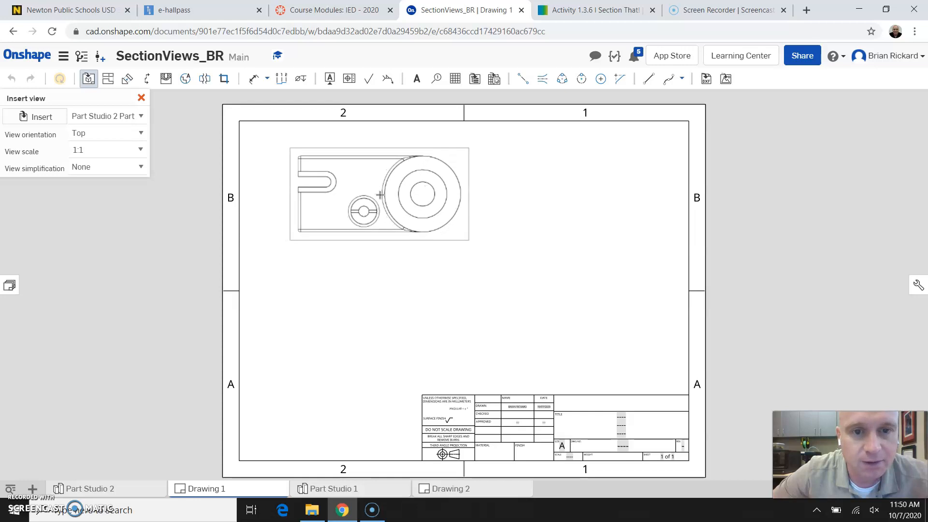
pyautogui.click(379, 198)
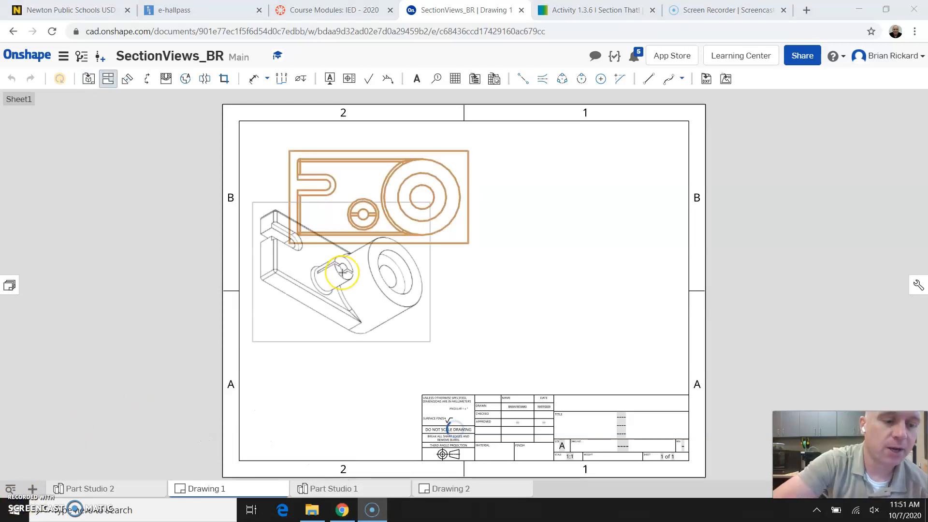
pyautogui.click(547, 312)
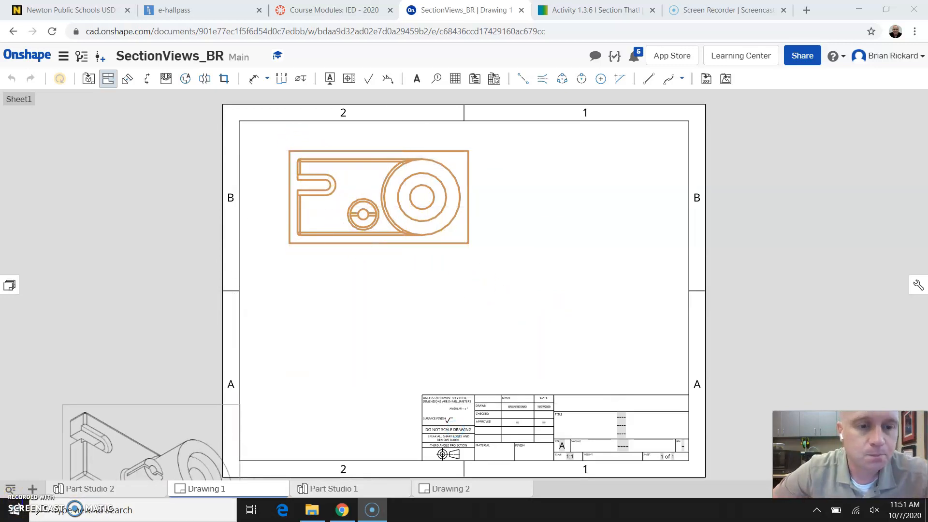
pyautogui.press('Escape')
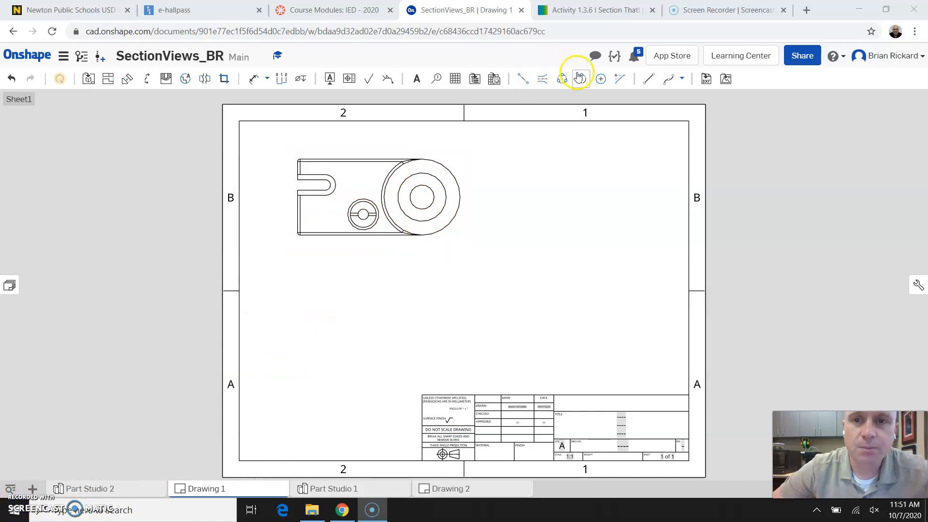
# Add center marks to the large cylinder, the small slotted boss and the rounded end of the slot in the top view
pyautogui.click(601, 79)
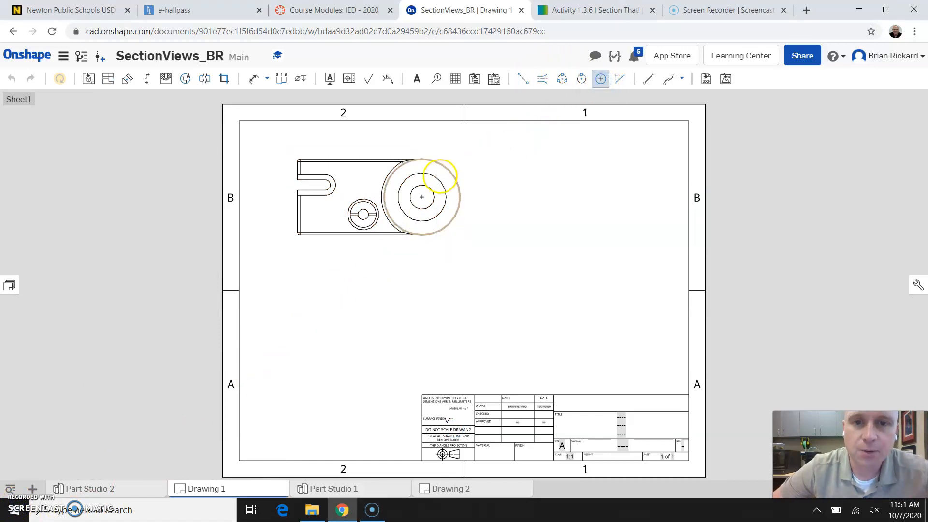
pyautogui.click(448, 171)
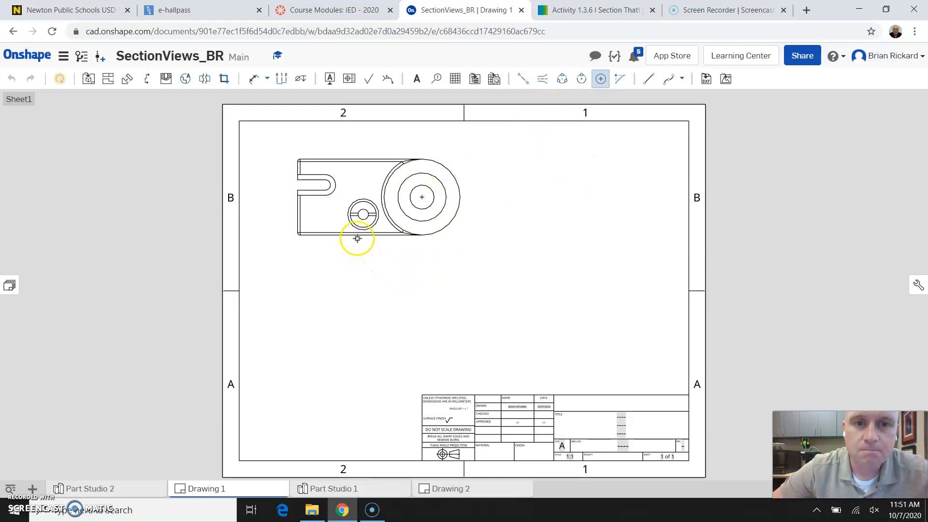
pyautogui.click(370, 231)
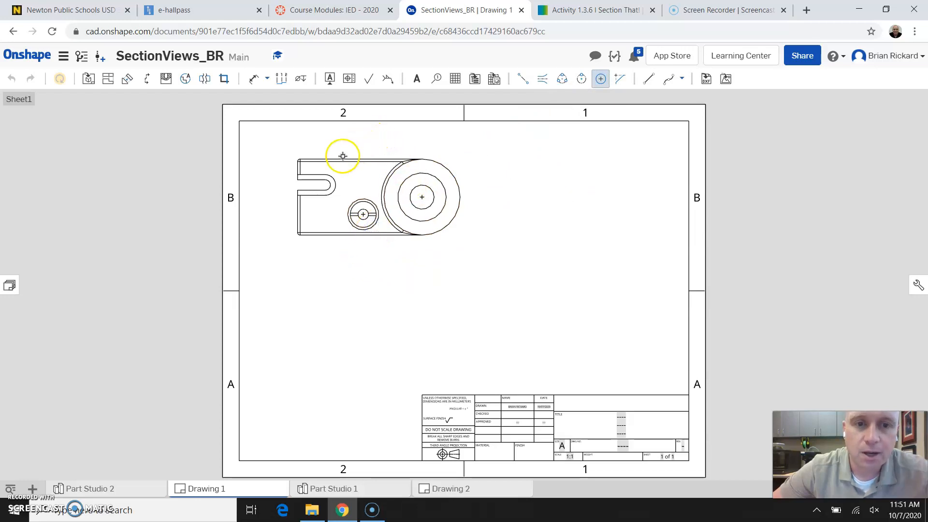
pyautogui.click(331, 180)
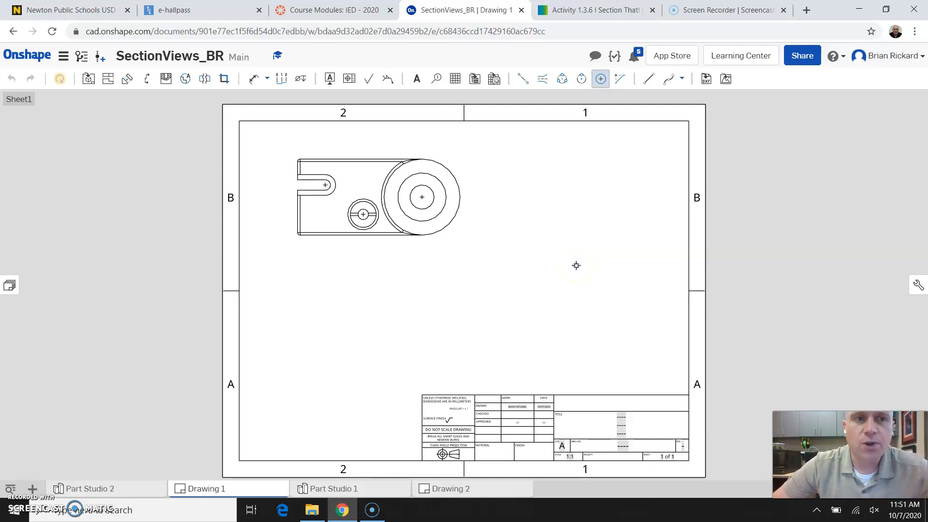
# Create a horizontal offset section view A through the centers of the slot end, small boss and large bore, placed below the top view
pyautogui.click(148, 79)
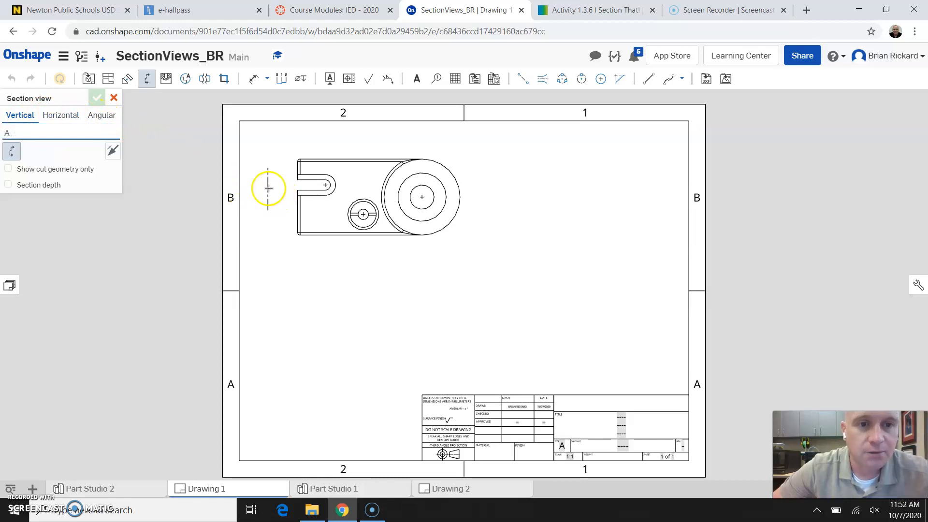
pyautogui.click(297, 190)
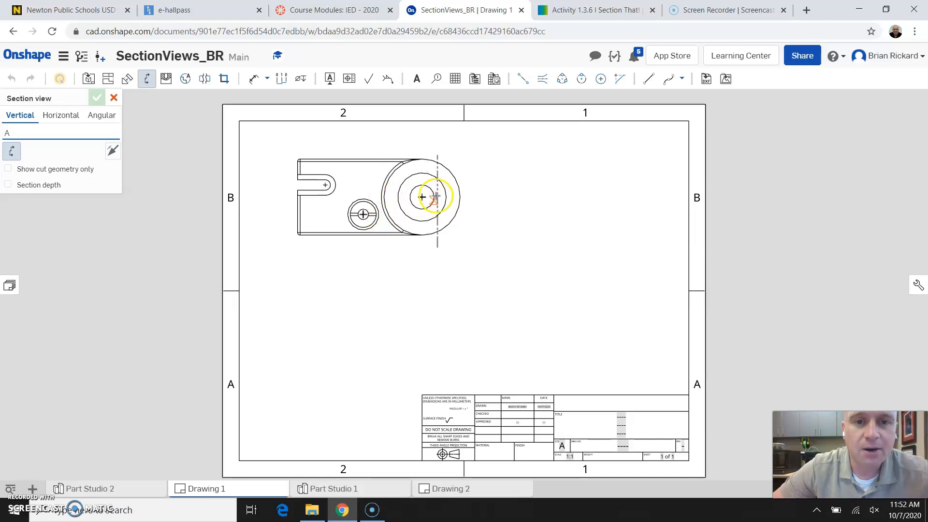
pyautogui.click(60, 116)
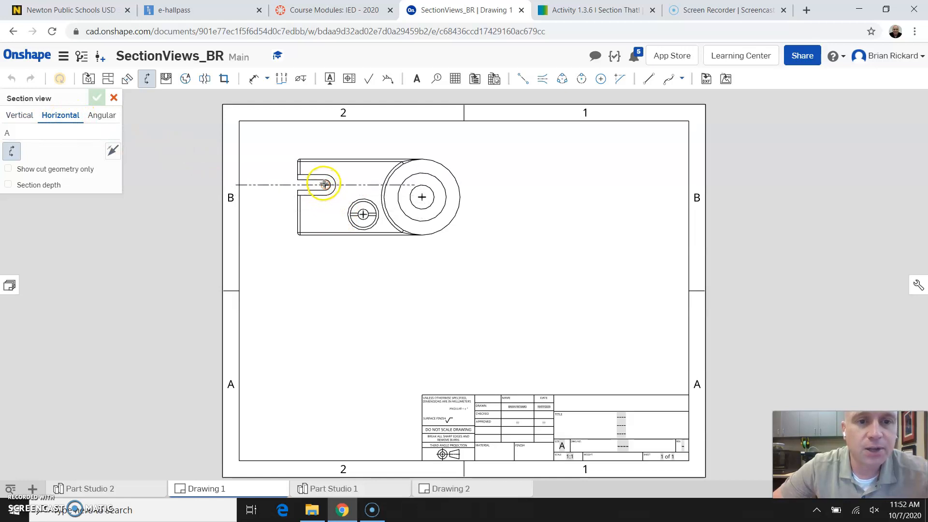
pyautogui.click(326, 184)
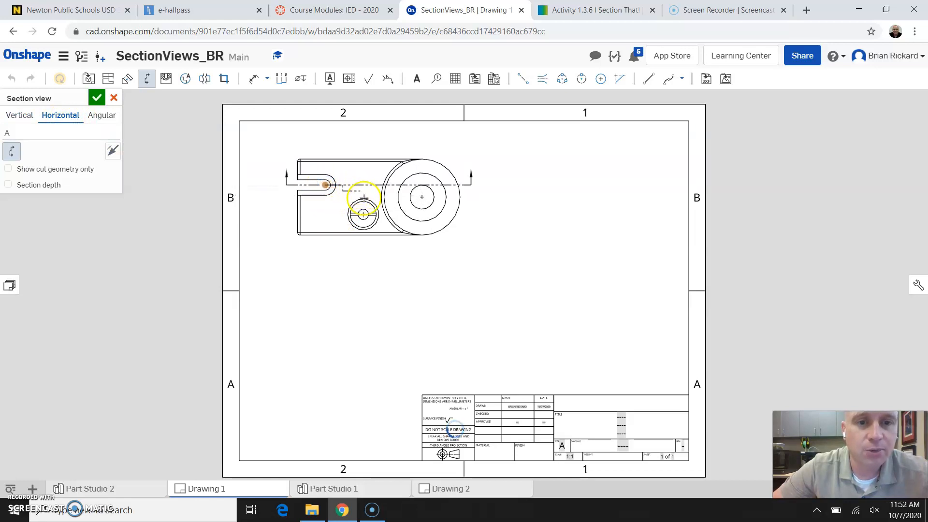
pyautogui.click(363, 214)
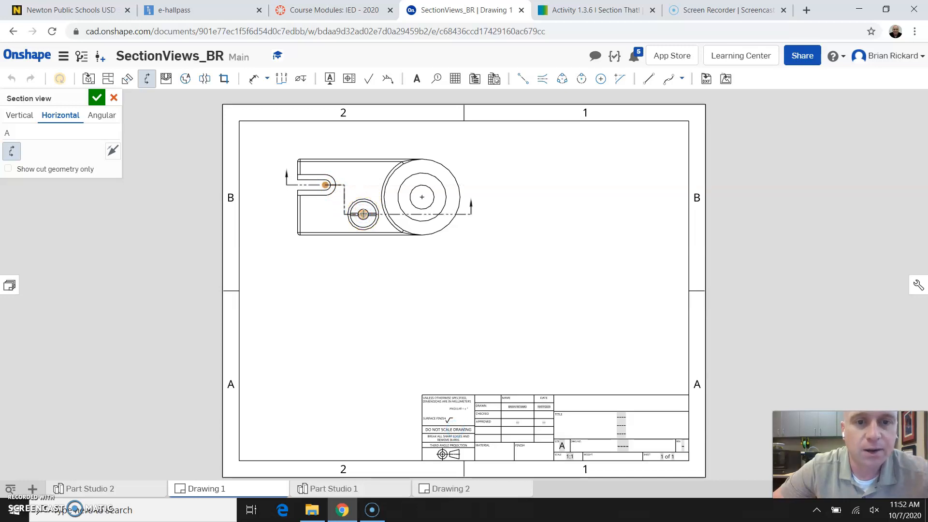
pyautogui.click(422, 197)
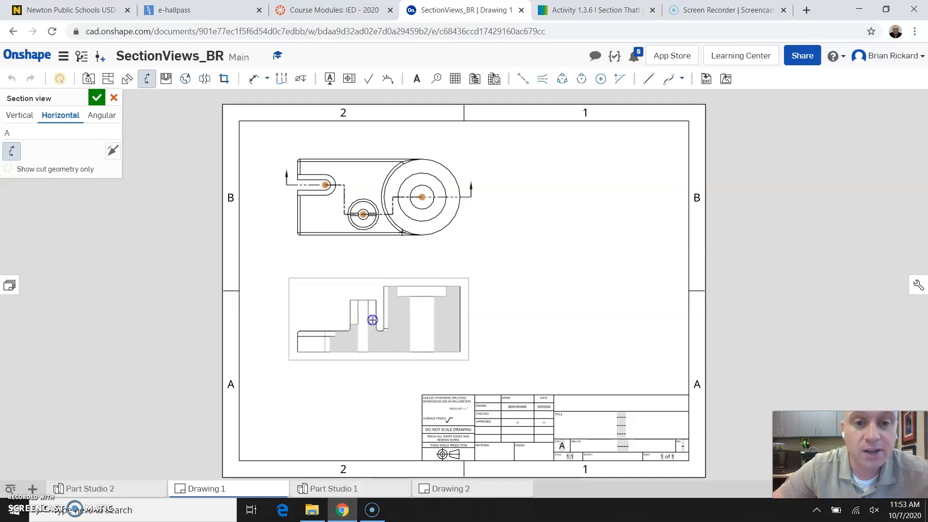
pyautogui.click(373, 320)
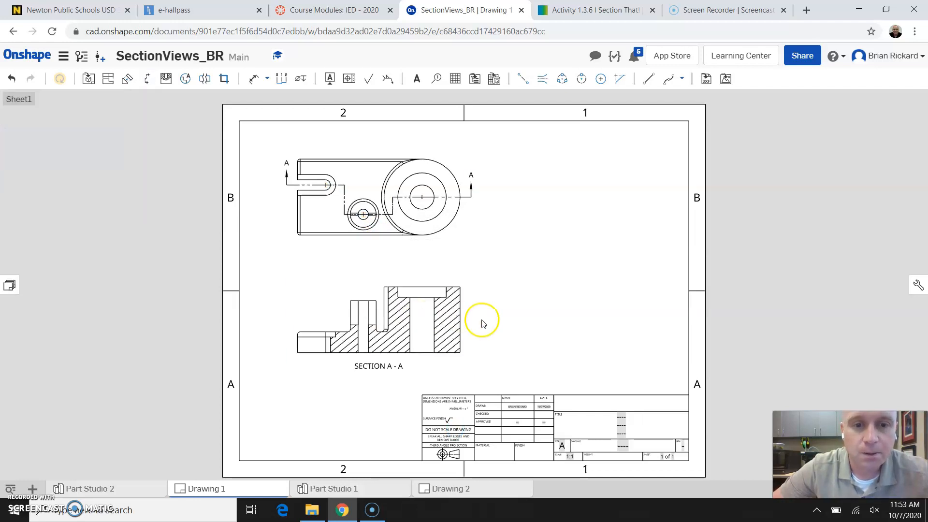
# Shift the section line's second jog into the narrow gap between the small boss's fillet and the large cylinder's fillet
pyautogui.scroll(2, 391, 332)
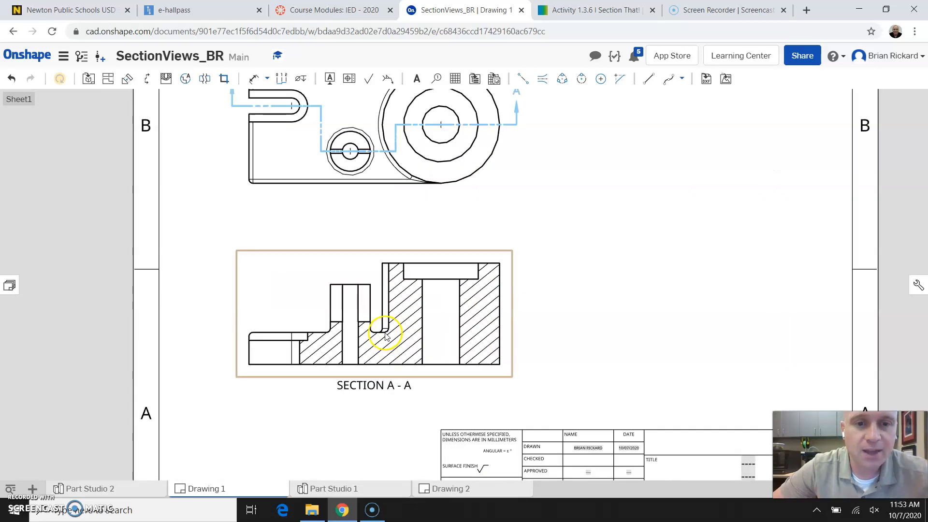
pyautogui.click(386, 310)
pyautogui.scroll(2, 393, 169)
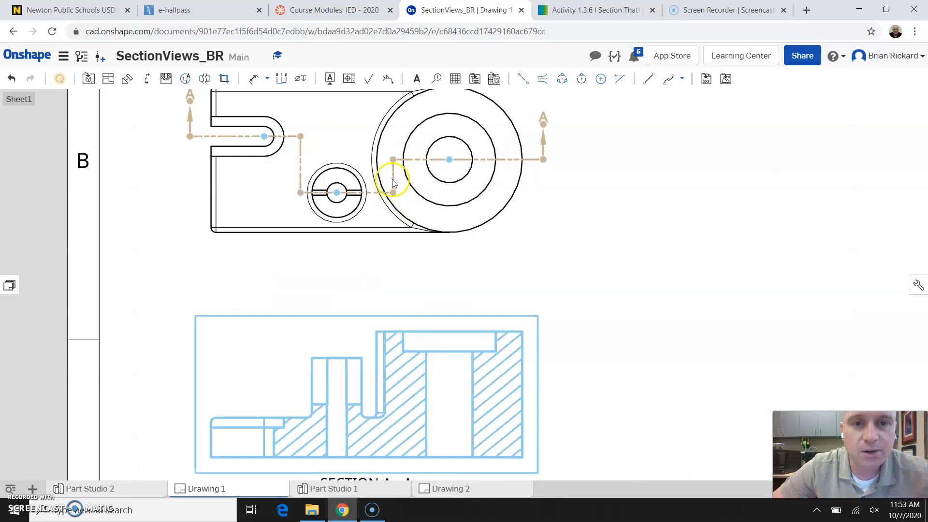
pyautogui.click(392, 194)
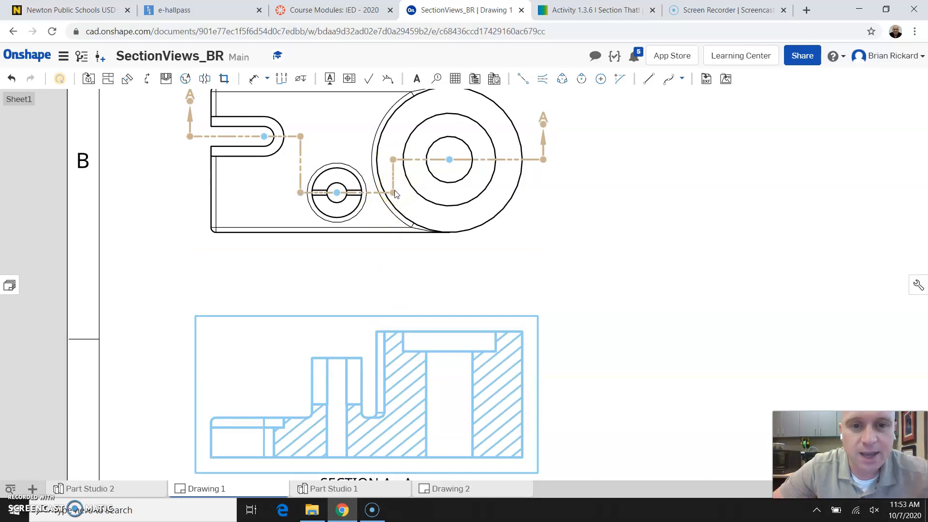
pyautogui.moveTo(389, 193); pyautogui.dragTo(380, 192)
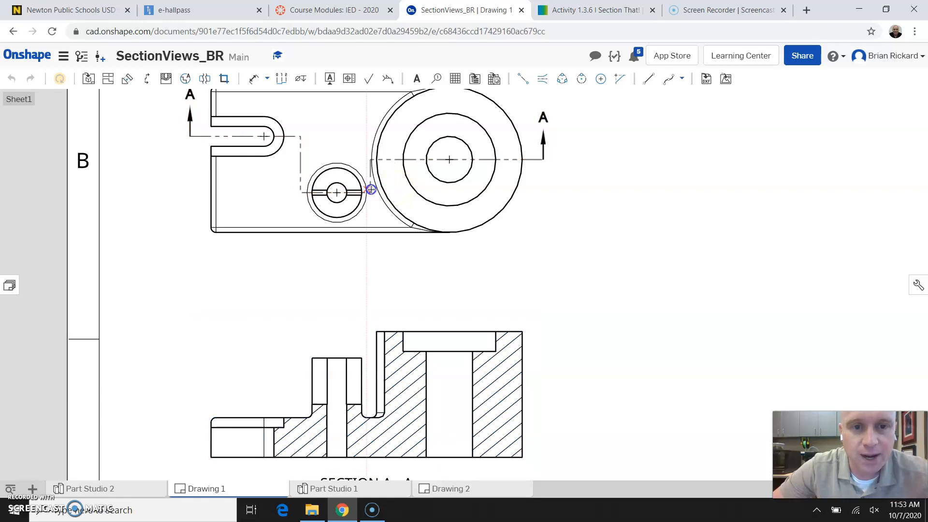
pyautogui.moveTo(366, 189)
pyautogui.mouseDown()
pyautogui.moveTo(328, 196)
pyautogui.moveTo(365, 185)
pyautogui.mouseUp()
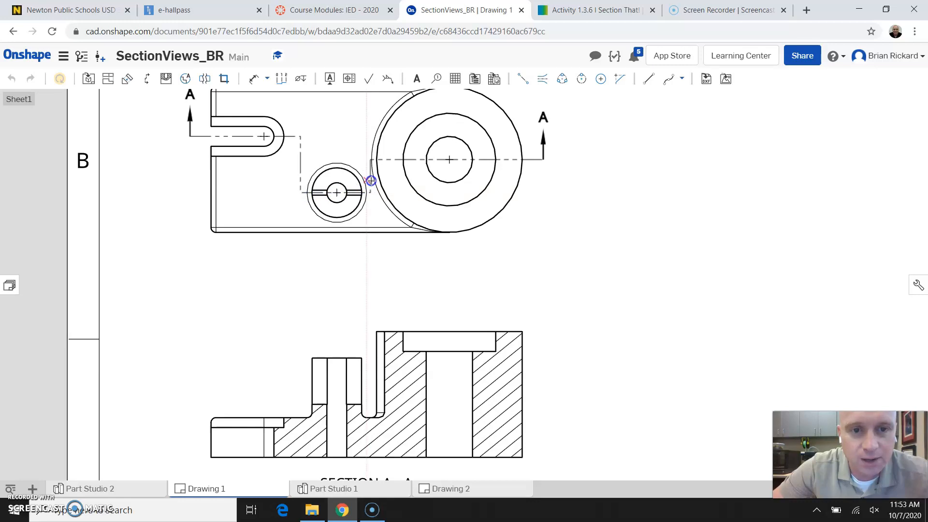
pyautogui.scroll(-3, 372, 175)
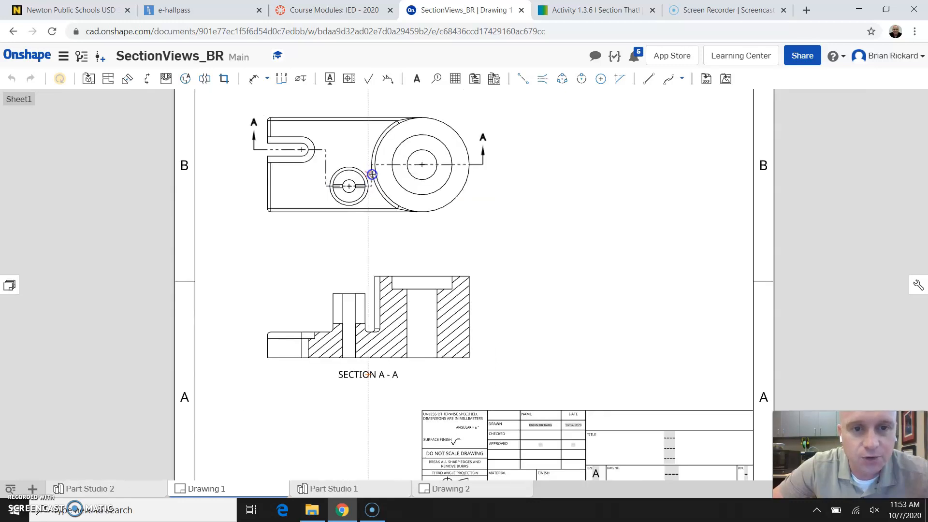
pyautogui.scroll(10, 369, 175)
pyautogui.moveTo(365, 178); pyautogui.dragTo(379, 188)
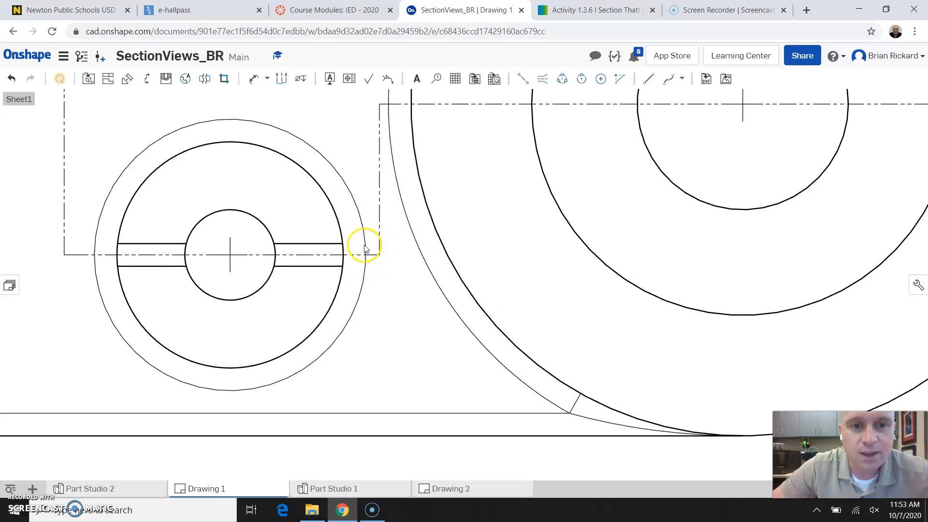
pyautogui.scroll(-2, 424, 282)
pyautogui.scroll(-5, 423, 282)
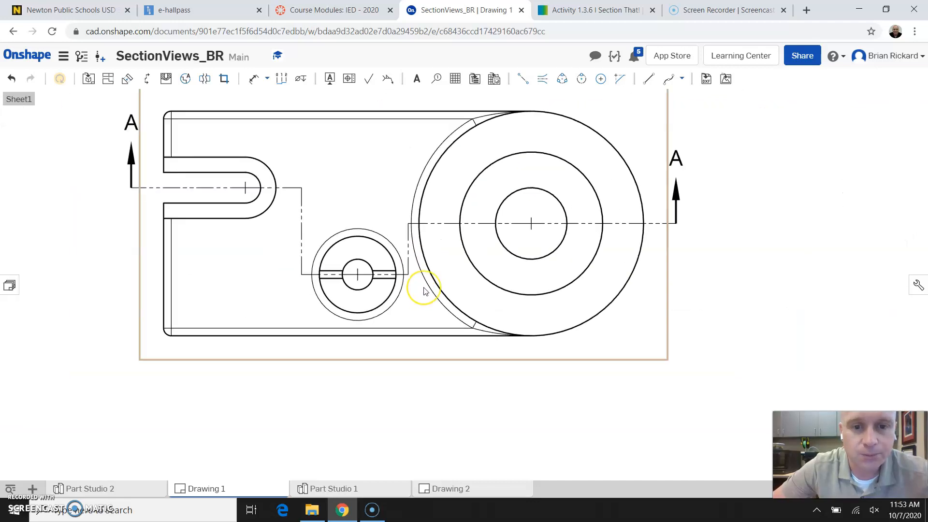
# Shift the section line's first jog slightly toward the slot, centering it in the gap between the slot's rounded end and the small boss
pyautogui.scroll(3, 379, 402)
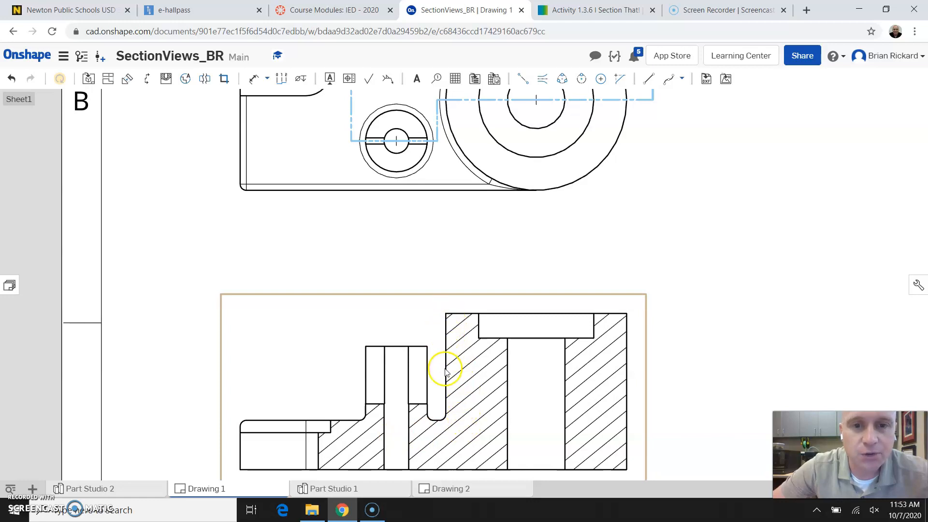
pyautogui.scroll(-1, 438, 379)
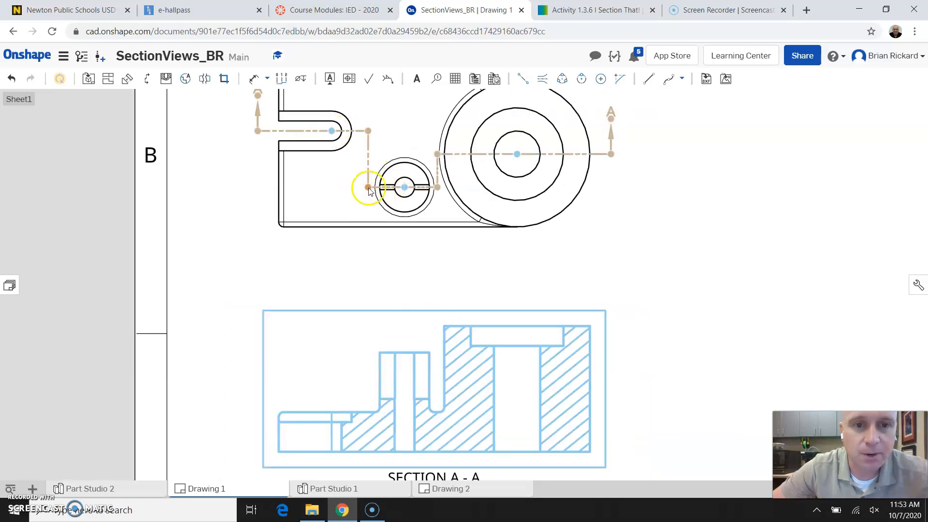
pyautogui.moveTo(369, 188); pyautogui.dragTo(348, 189)
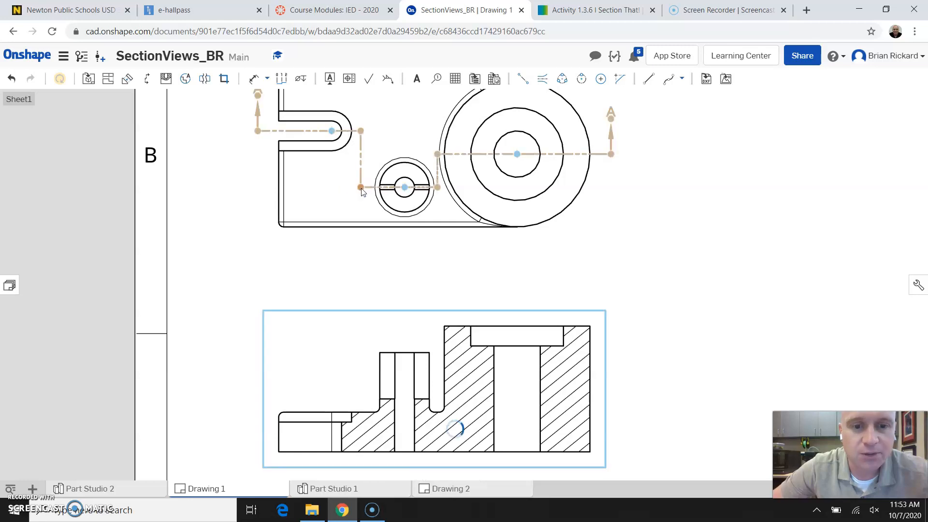
pyautogui.scroll(-3, 271, 265)
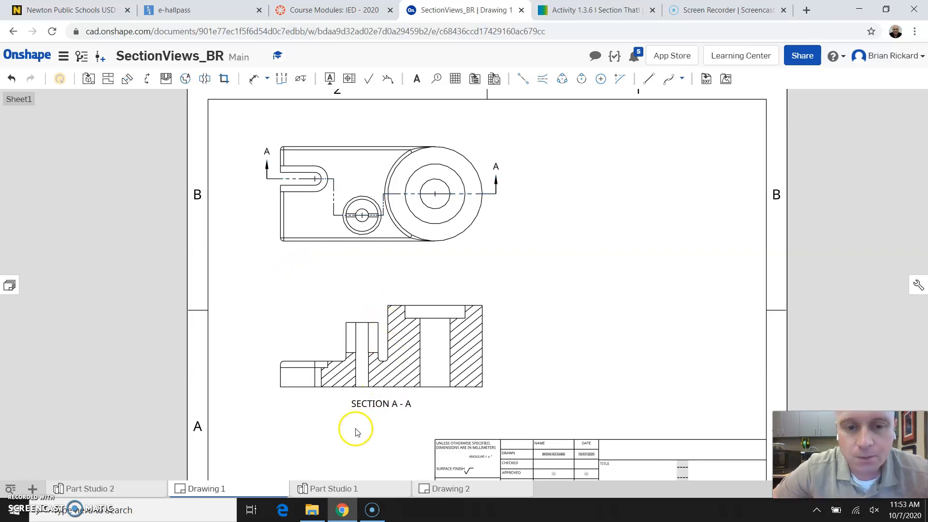
# Create an isometric projected view from section A-A and place it in the sheet's upper-right area
pyautogui.scroll(-2, 358, 432)
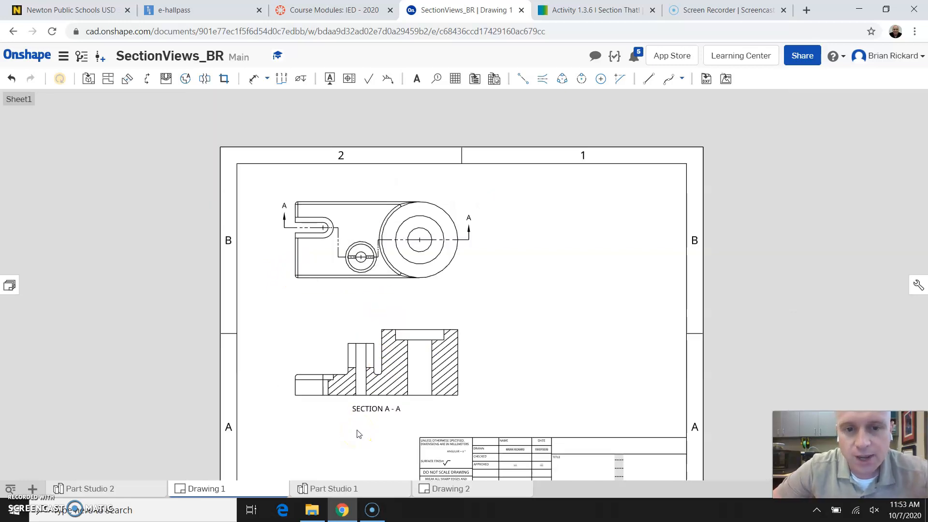
pyautogui.scroll(-1, 406, 401)
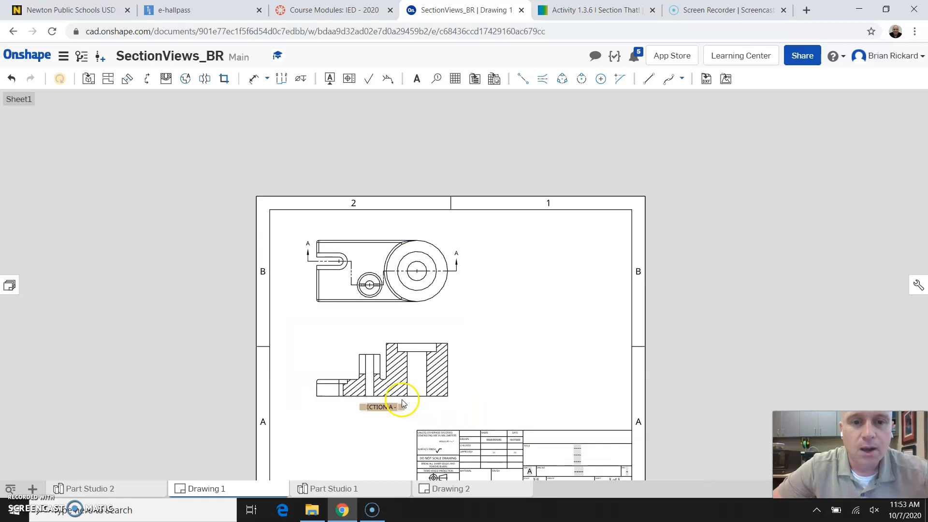
pyautogui.scroll(1, 515, 379)
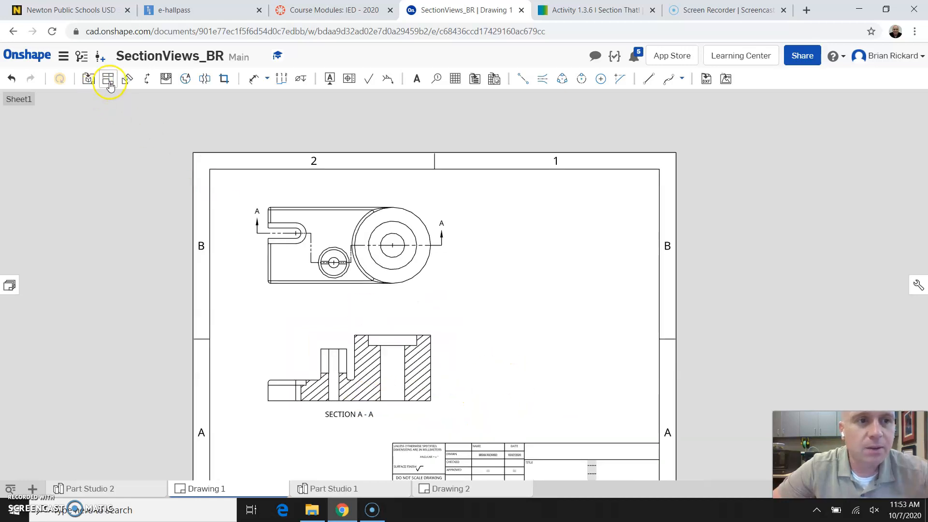
pyautogui.click(109, 83)
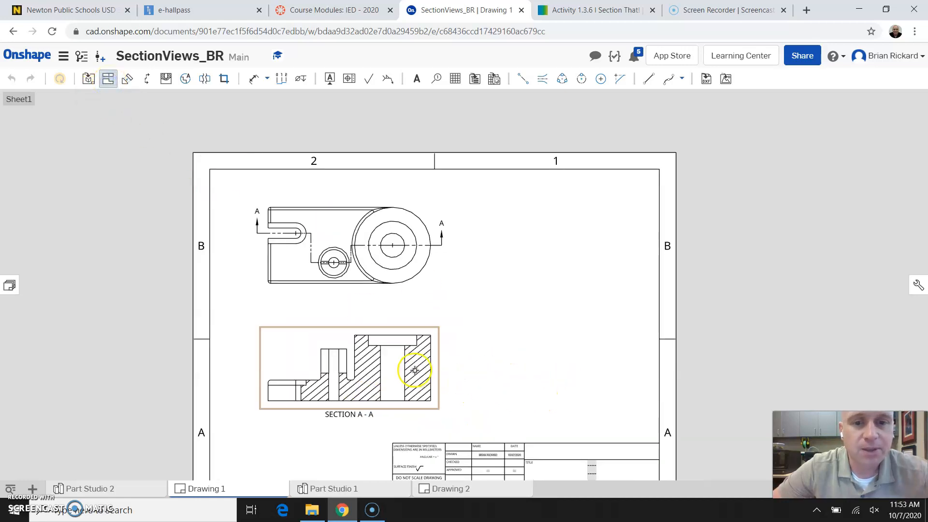
pyautogui.click(411, 369)
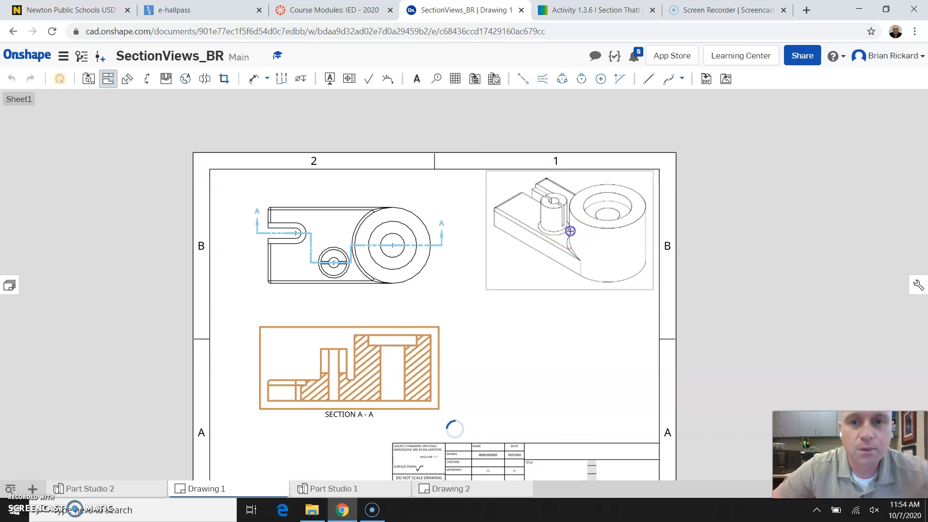
pyautogui.click(571, 232)
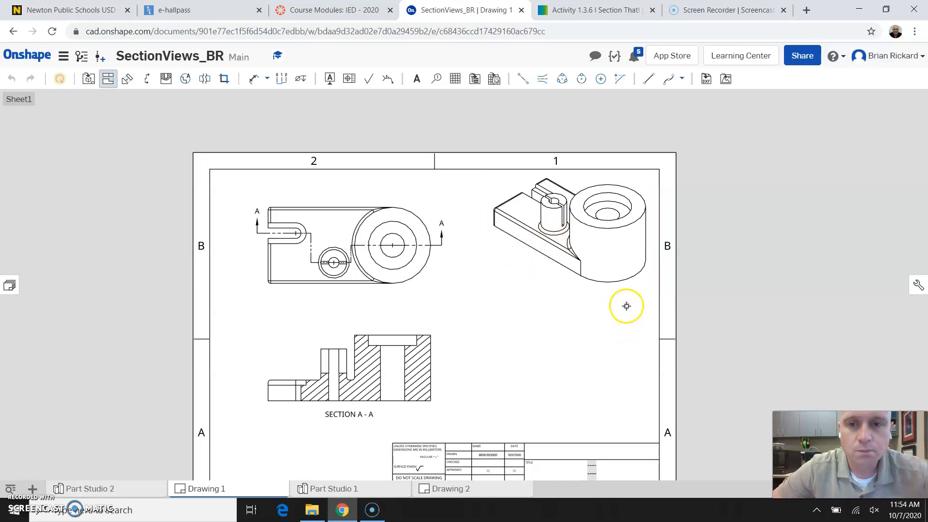
# Display the isometric view as a shaded view
pyautogui.rightClick(613, 260)
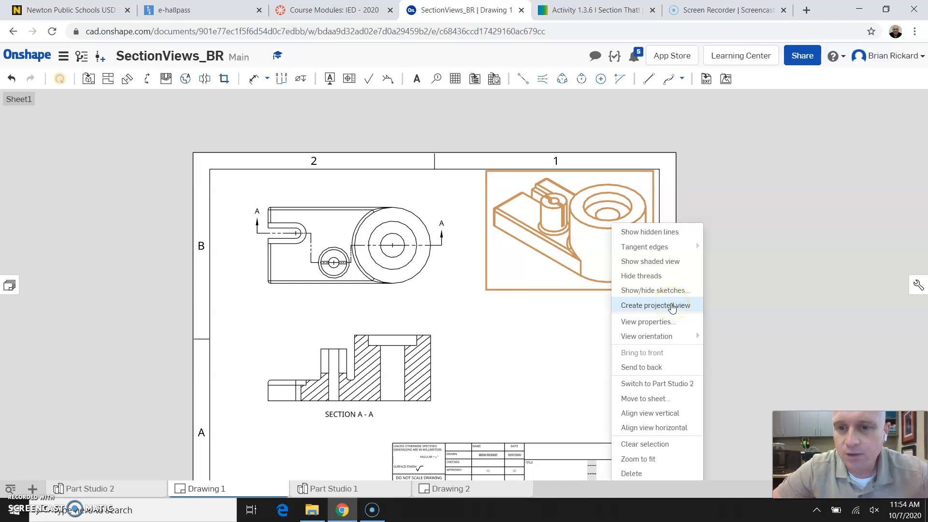
pyautogui.click(668, 266)
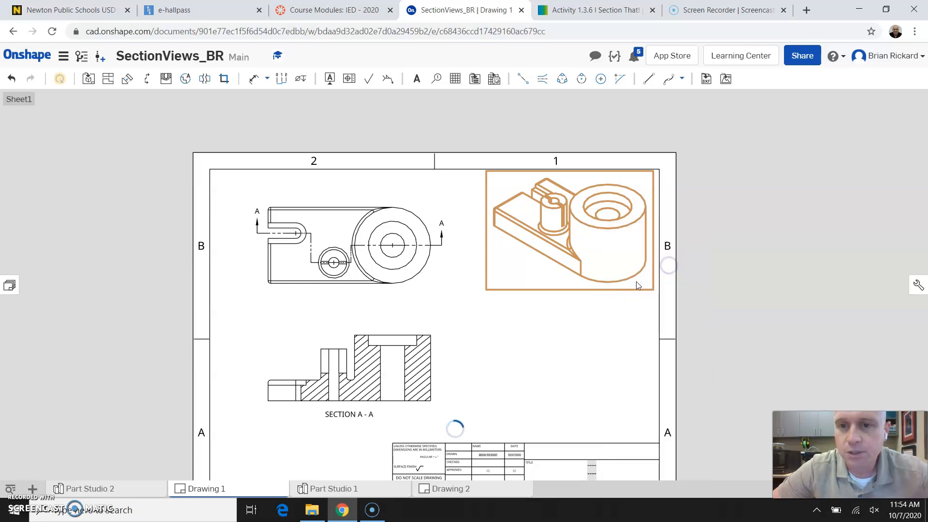
pyautogui.click(357, 362)
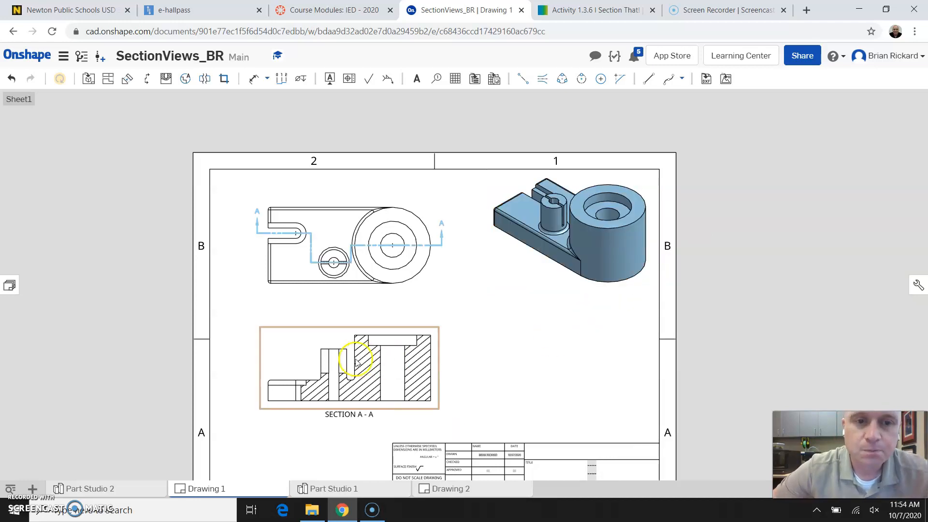
pyautogui.scroll(-3, 343, 425)
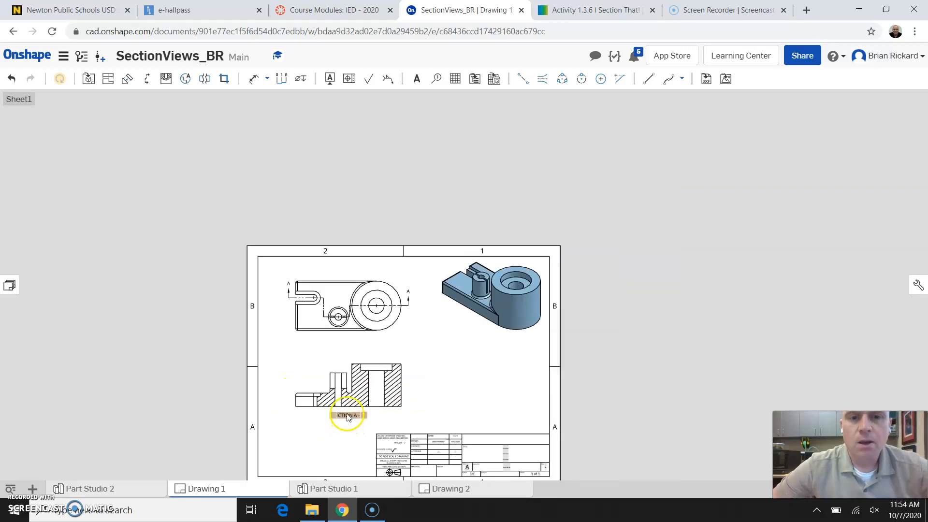
pyautogui.click(347, 417)
pyautogui.scroll(5, 351, 281)
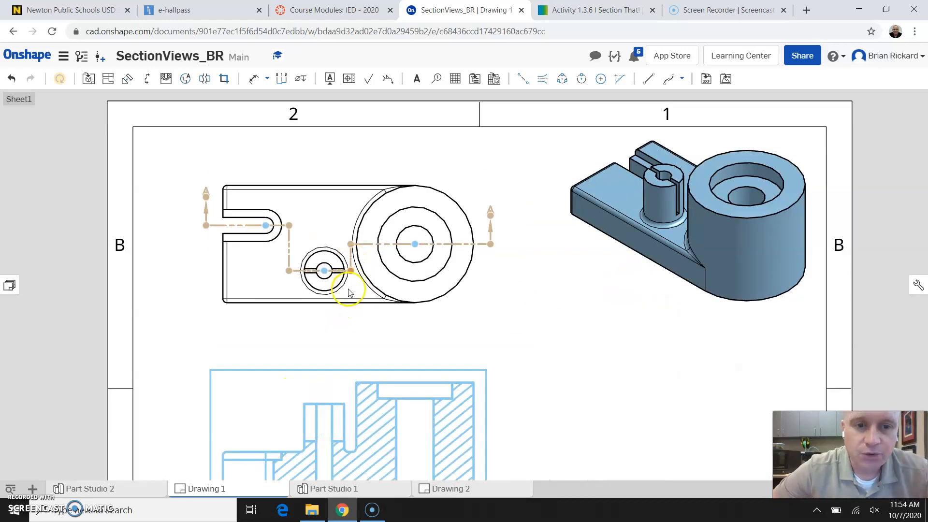
pyautogui.click(355, 328)
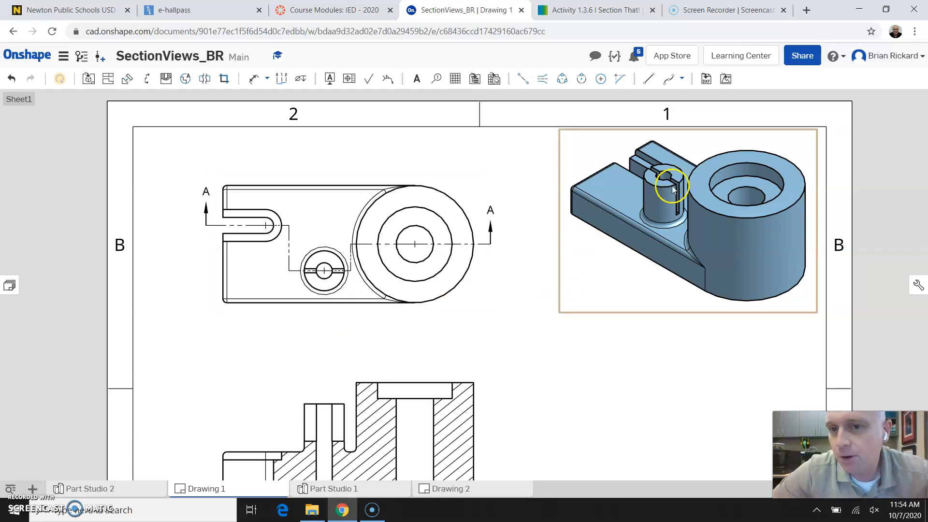
pyautogui.scroll(-2, 319, 273)
pyautogui.scroll(4, 320, 270)
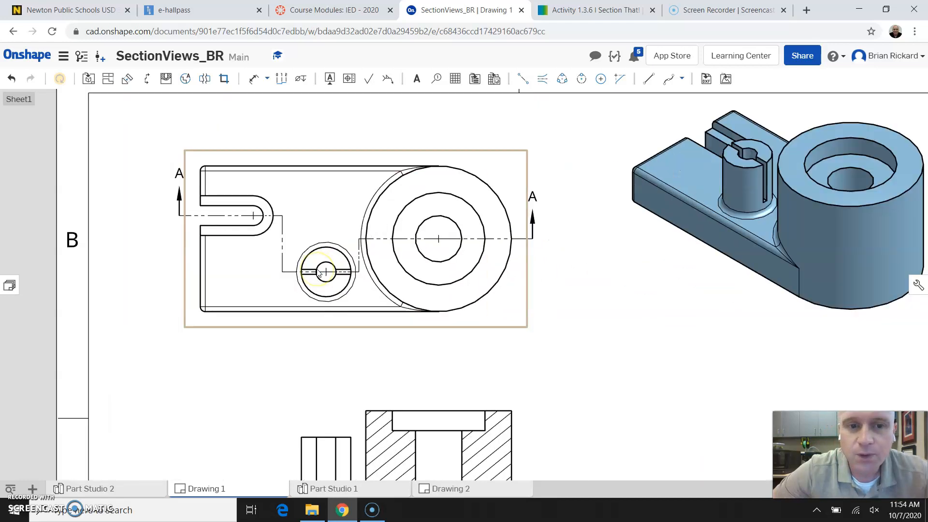
pyautogui.scroll(-1, 327, 268)
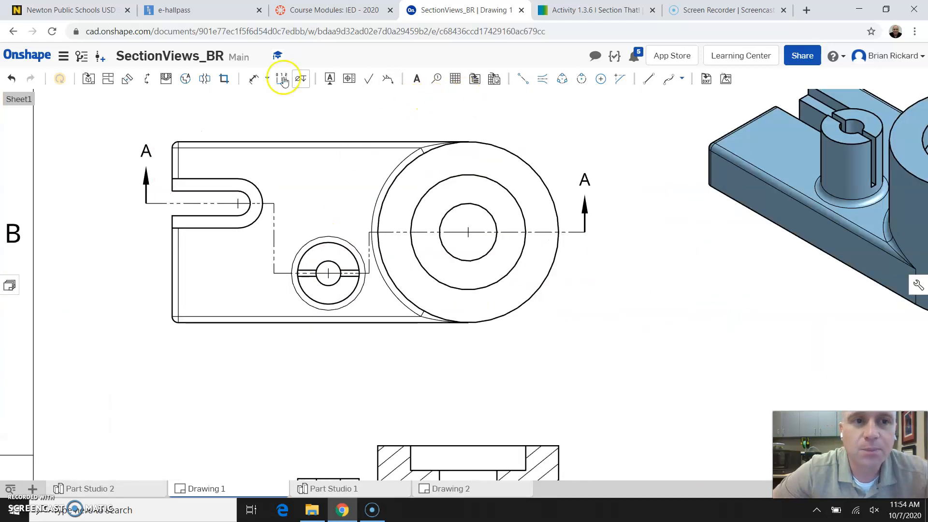
pyautogui.click(253, 78)
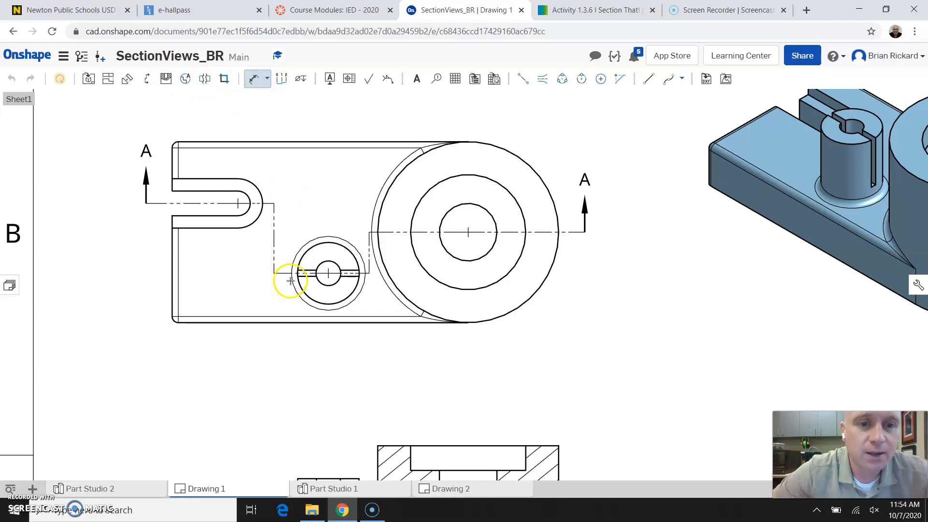
pyautogui.scroll(3, 290, 278)
pyautogui.click(305, 264)
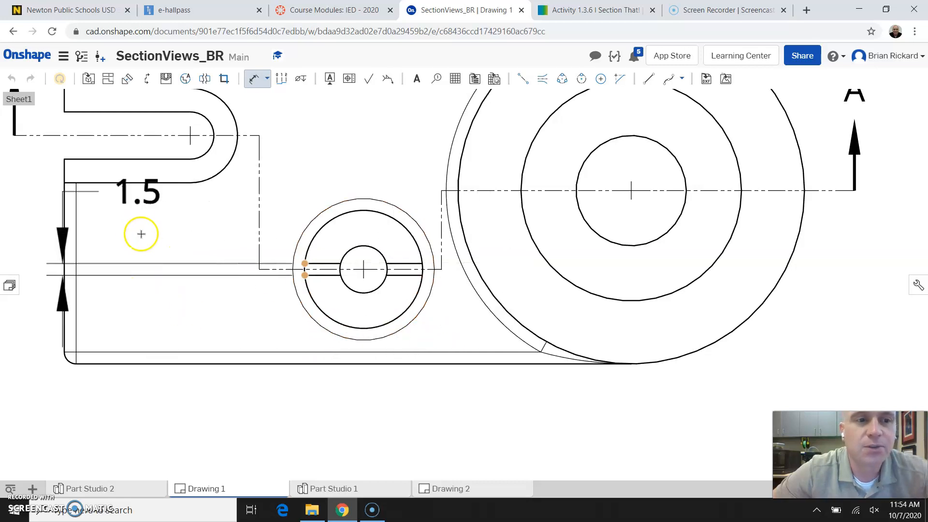
pyautogui.scroll(-5, 141, 234)
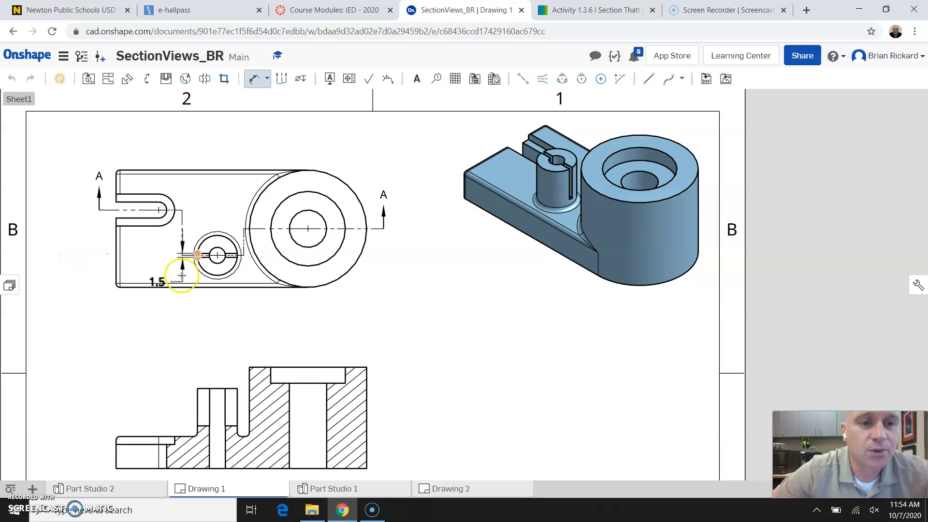
pyautogui.press('Escape')
# Start a Detail view and draw its circle around the small boss's slot end facing the large cylinder in the top view
pyautogui.scroll(3, 230, 256)
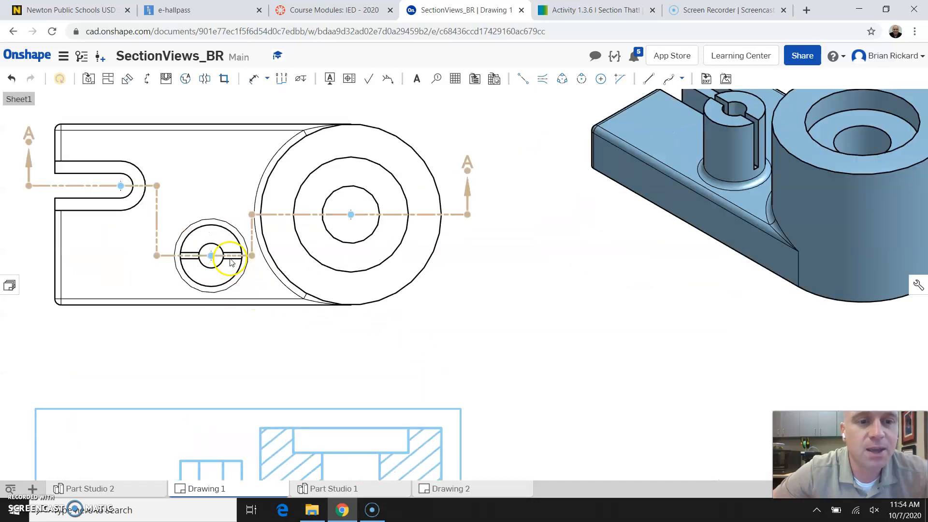
pyautogui.scroll(2, 231, 261)
pyautogui.scroll(-1, 135, 249)
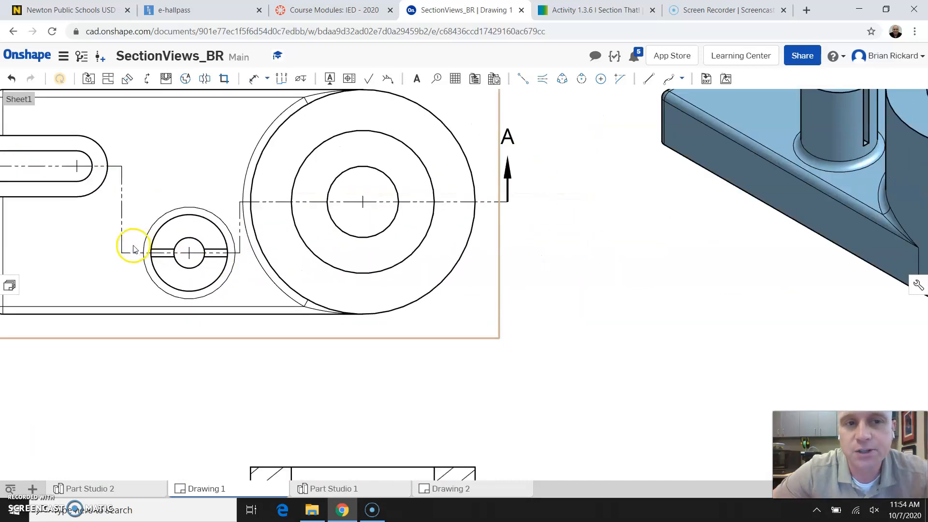
pyautogui.click(187, 80)
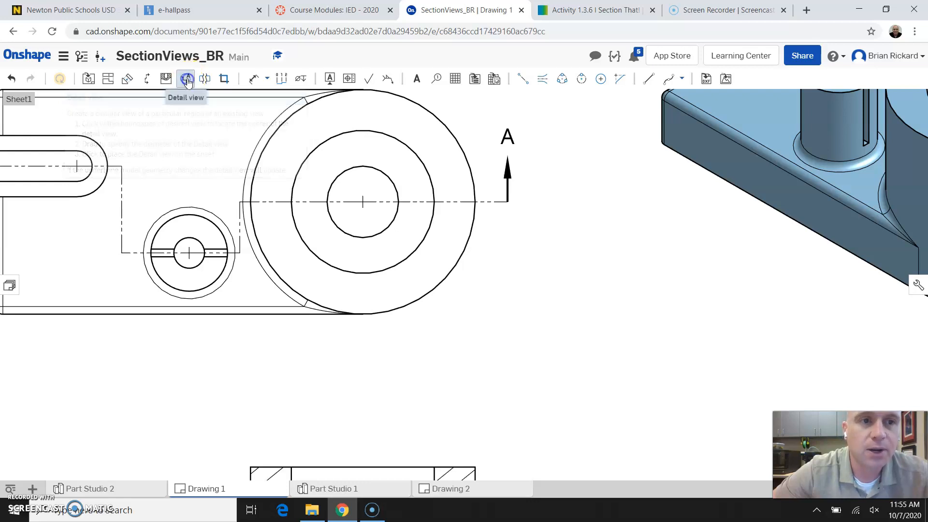
pyautogui.scroll(6, 227, 257)
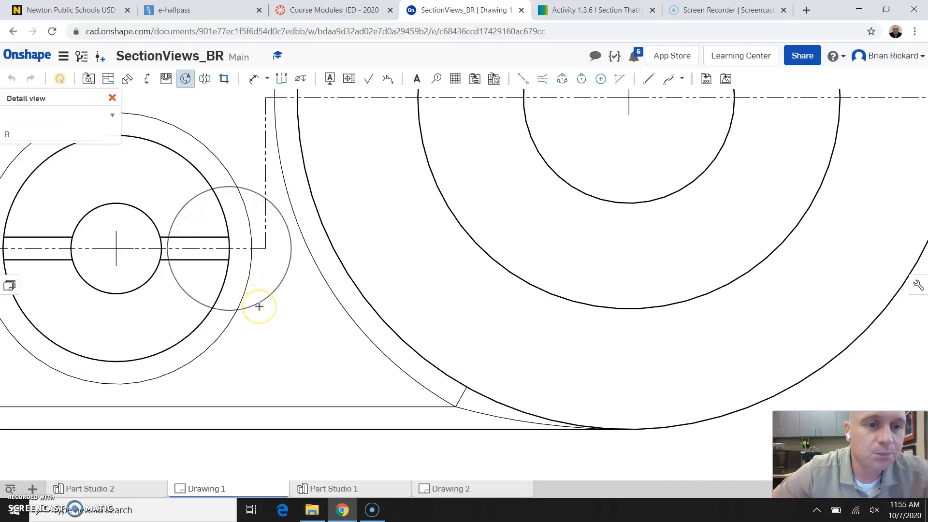
pyautogui.click(260, 307)
# Set detail view B to 4:1 scale and place it below the isometric view, beside section A-A
pyautogui.scroll(-5, 259, 304)
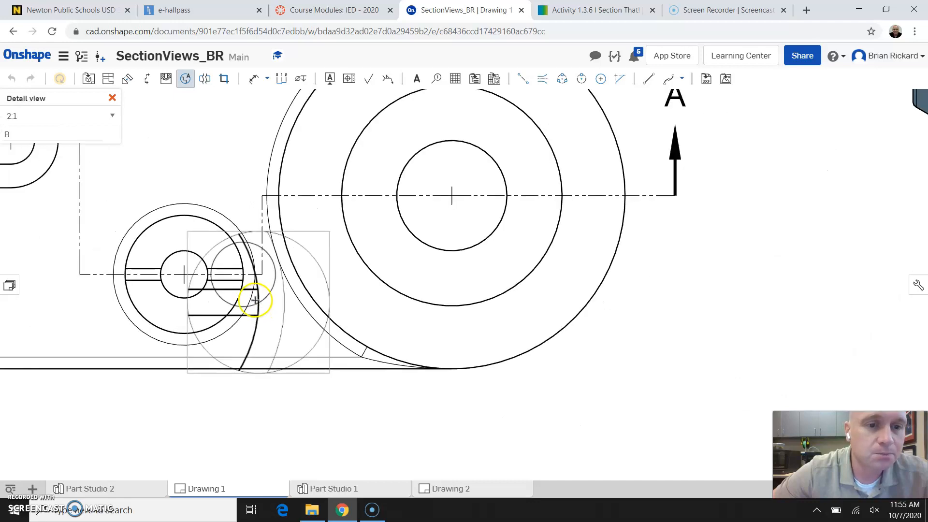
pyautogui.scroll(-2, 235, 280)
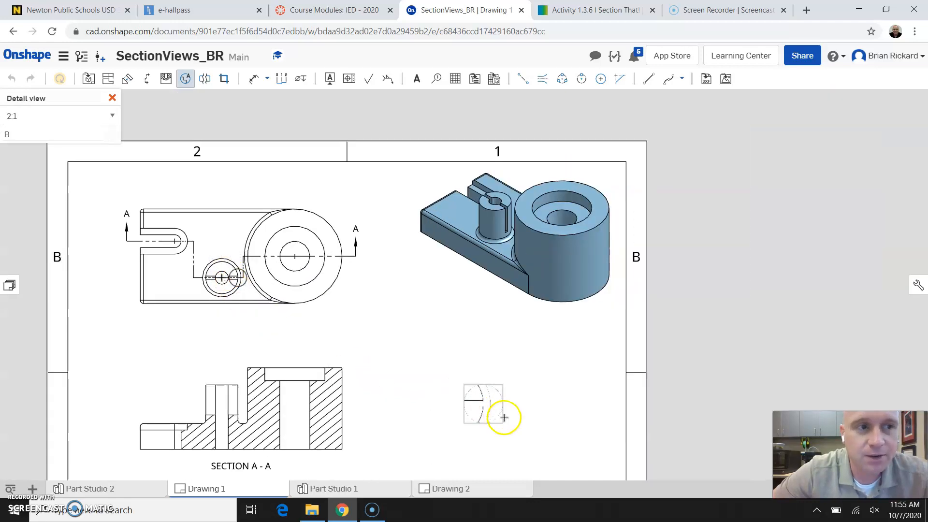
pyautogui.click(111, 116)
pyautogui.click(30, 164)
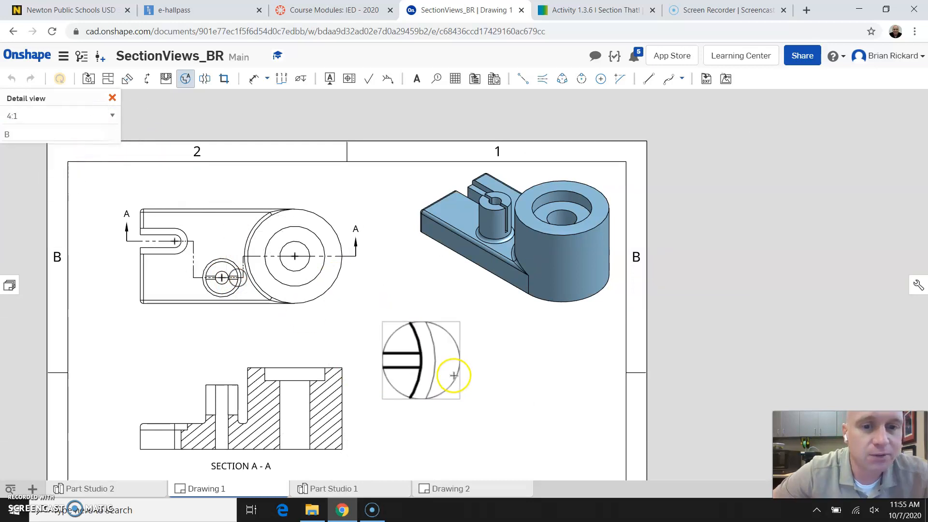
pyautogui.scroll(-3, 342, 311)
pyautogui.scroll(3, 414, 384)
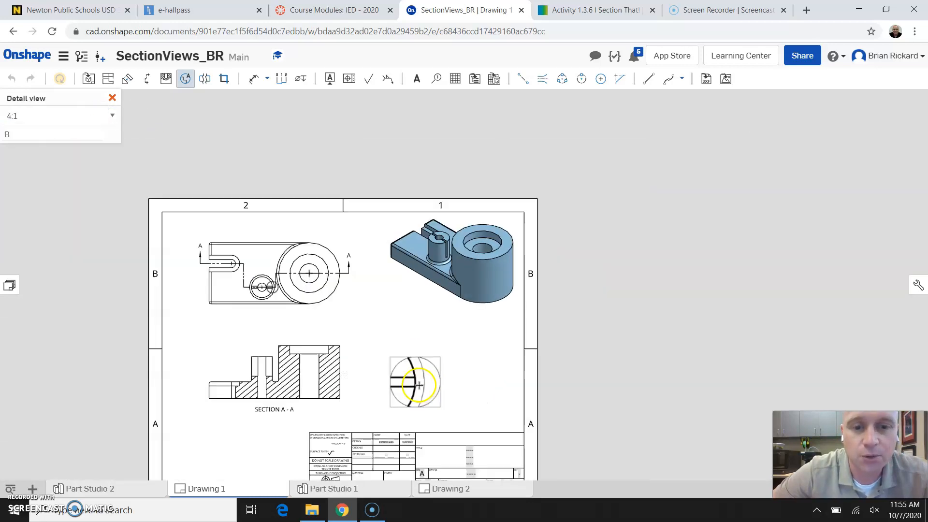
pyautogui.scroll(1, 449, 391)
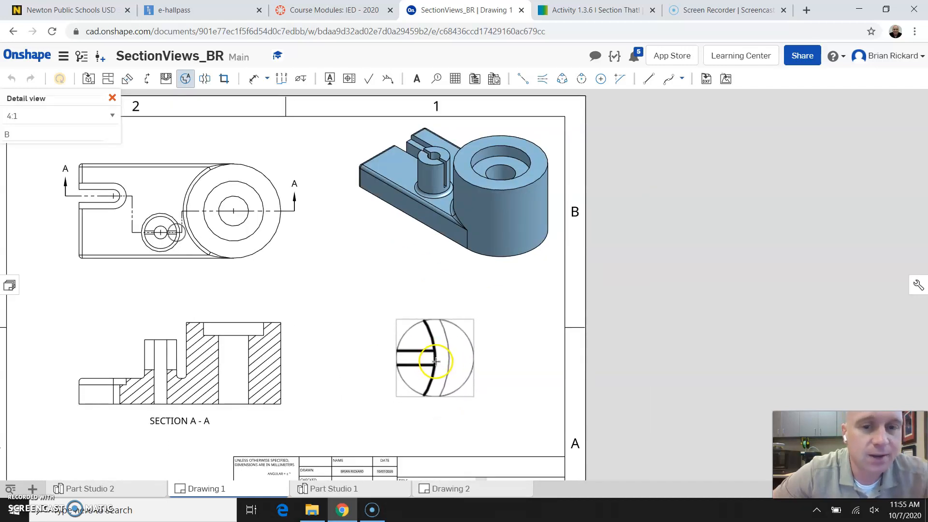
pyautogui.click(437, 362)
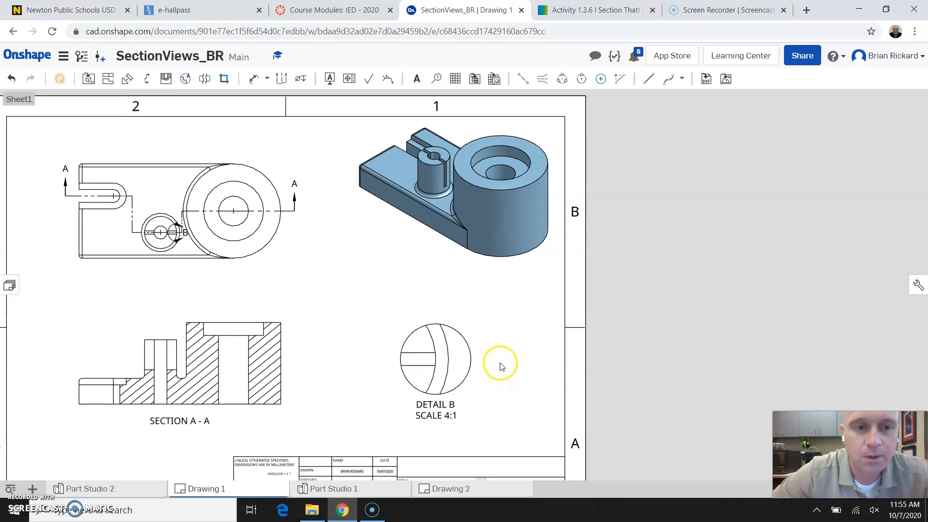
# Dimension the width of the slot in detail view B, placing the dimension just outside the detail circle
pyautogui.scroll(-2, 503, 368)
pyautogui.scroll(5, 497, 363)
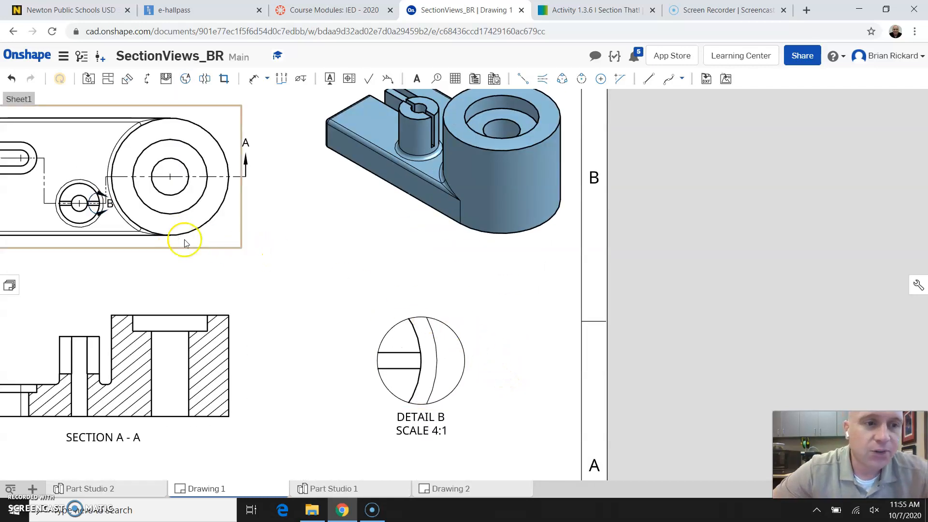
pyautogui.scroll(-1, 62, 197)
pyautogui.scroll(3, 52, 200)
pyautogui.scroll(1, 52, 199)
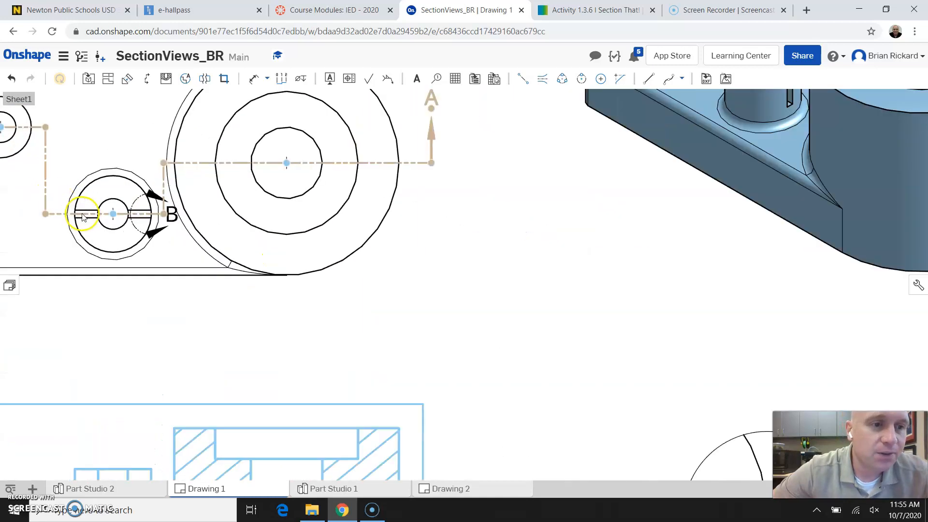
pyautogui.scroll(-3, 125, 213)
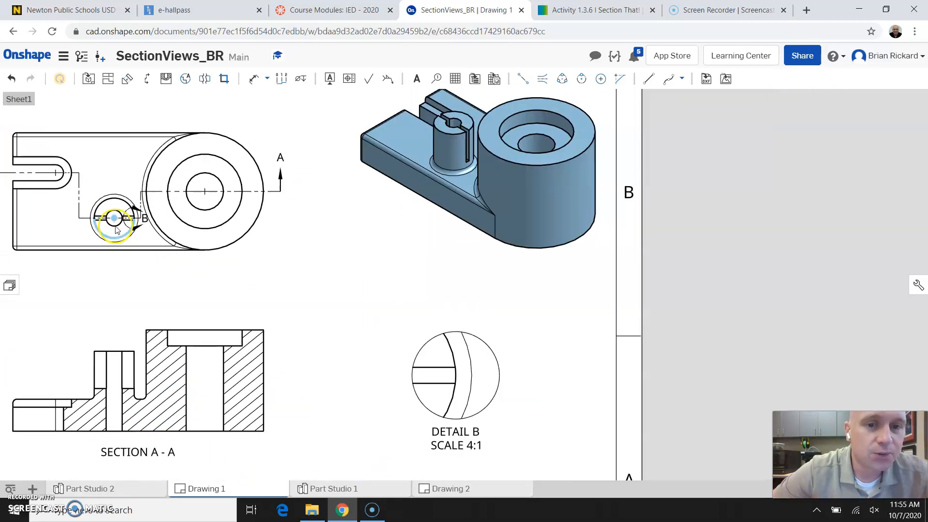
pyautogui.click(253, 78)
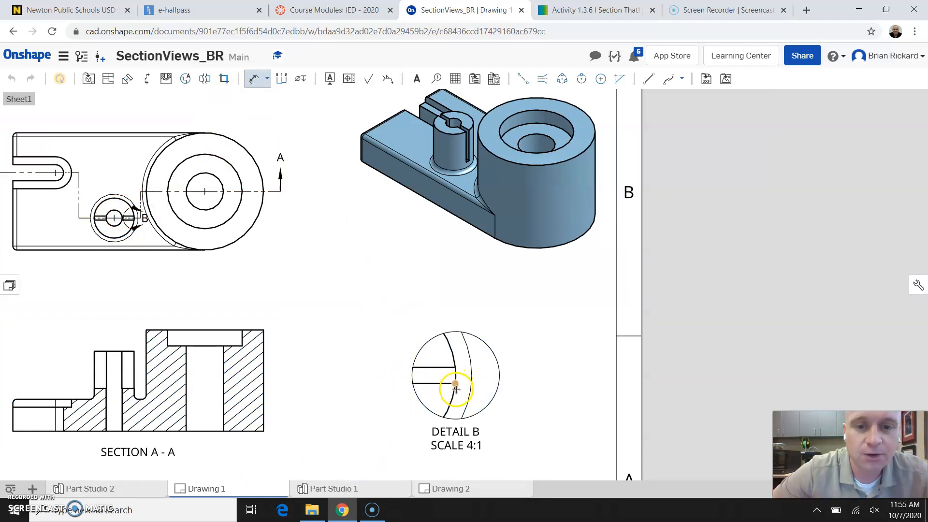
pyautogui.click(457, 370)
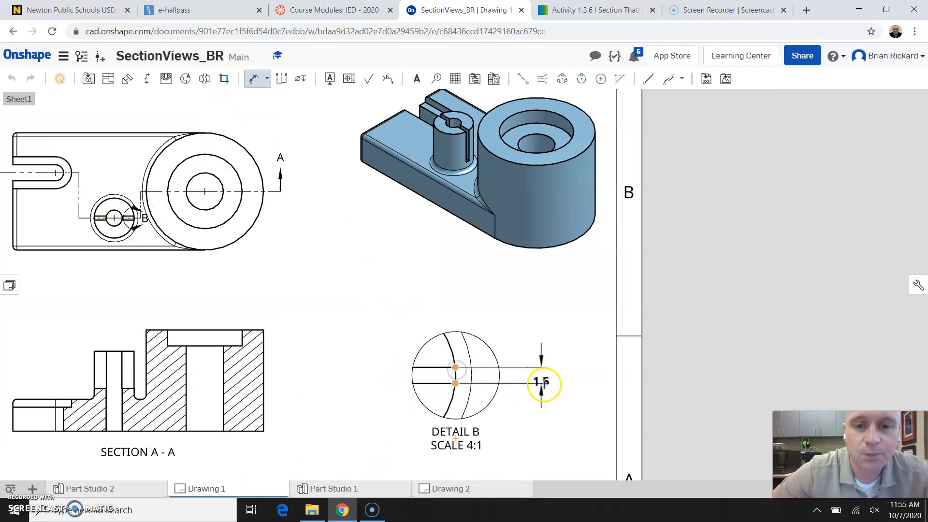
pyautogui.click(521, 378)
pyautogui.press('Escape')
# Add the note "ALL UNMARKED RADII = 1.5" in the empty area below section A-A, beside the title block
pyautogui.scroll(-2, 434, 334)
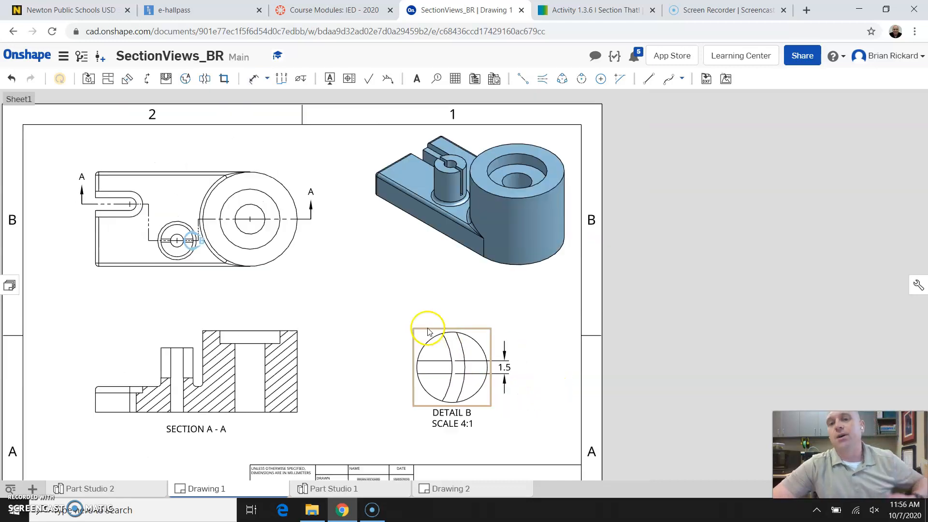
pyautogui.scroll(-2, 421, 320)
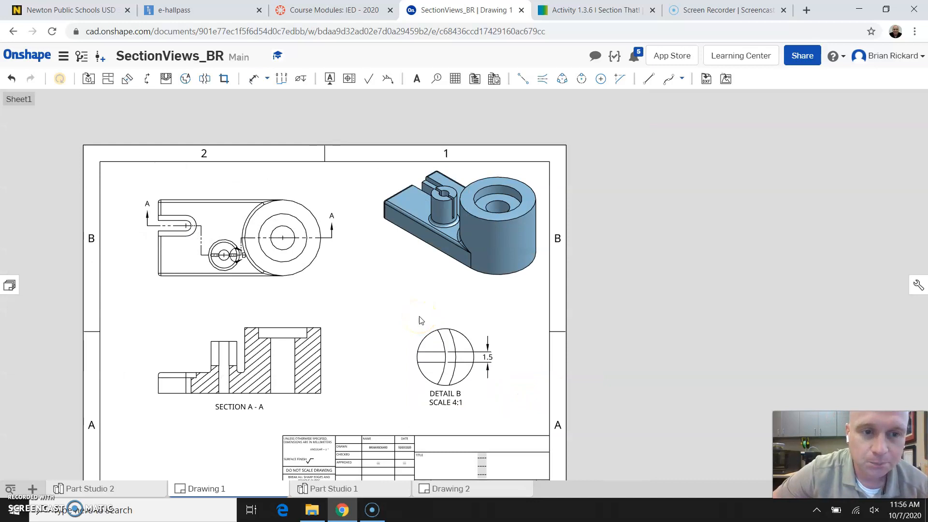
pyautogui.scroll(-2, 315, 304)
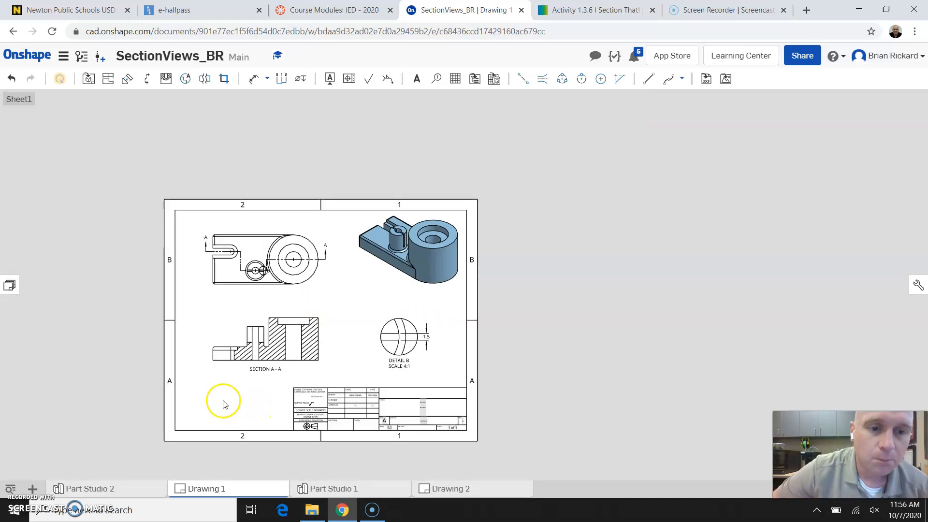
pyautogui.scroll(1, 223, 403)
pyautogui.scroll(2, 223, 404)
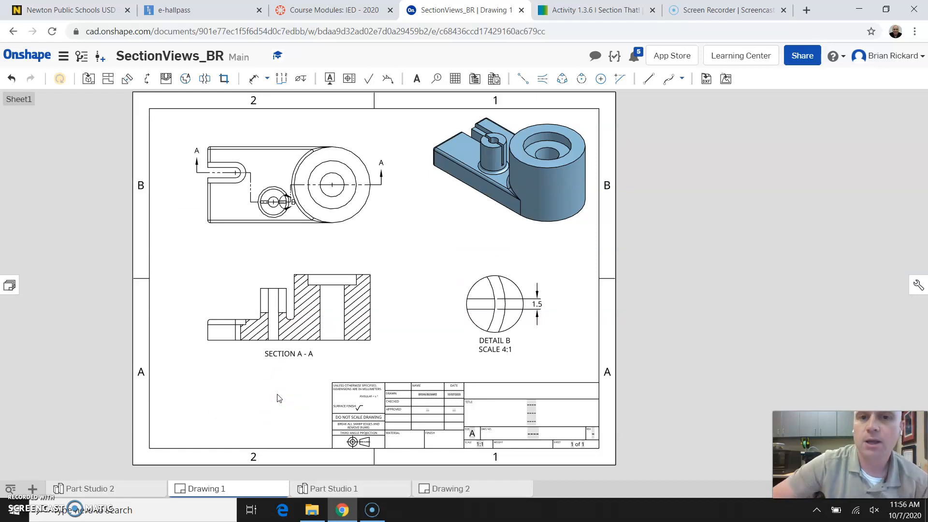
pyautogui.click(494, 135)
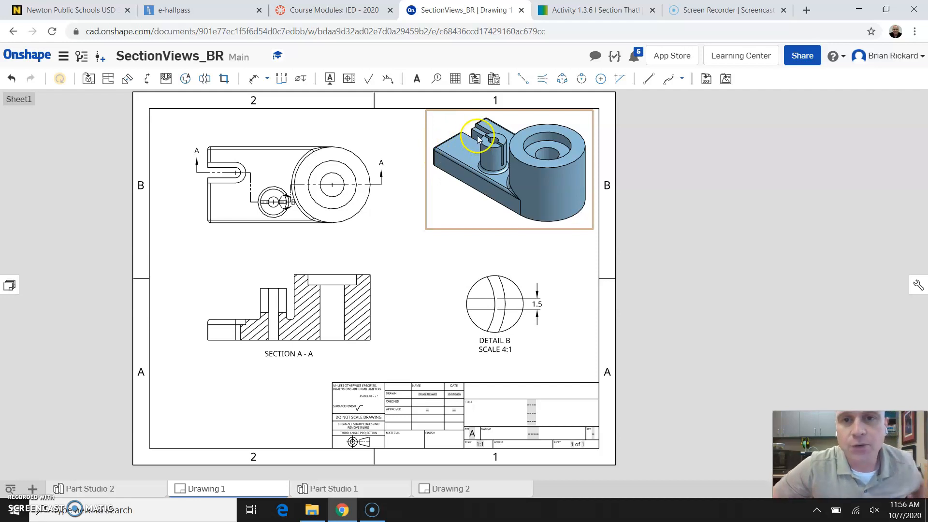
pyautogui.click(416, 79)
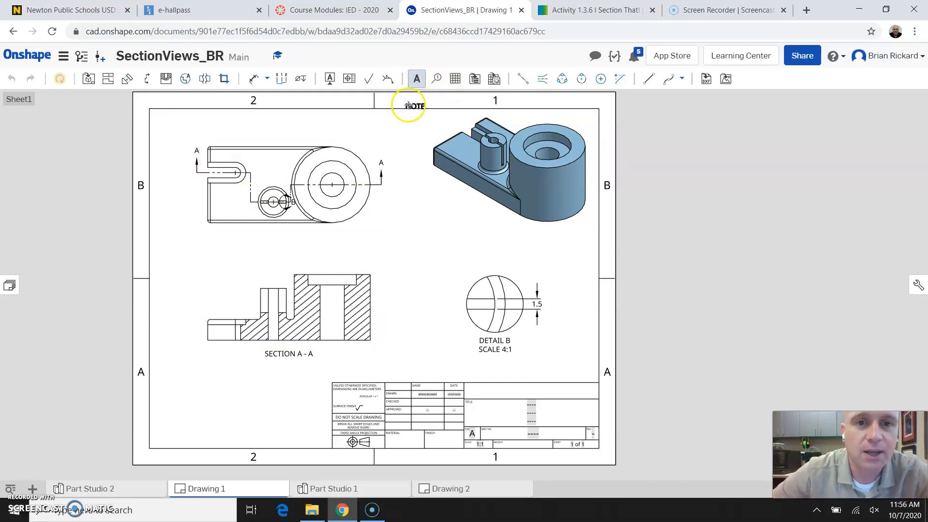
pyautogui.click(184, 409)
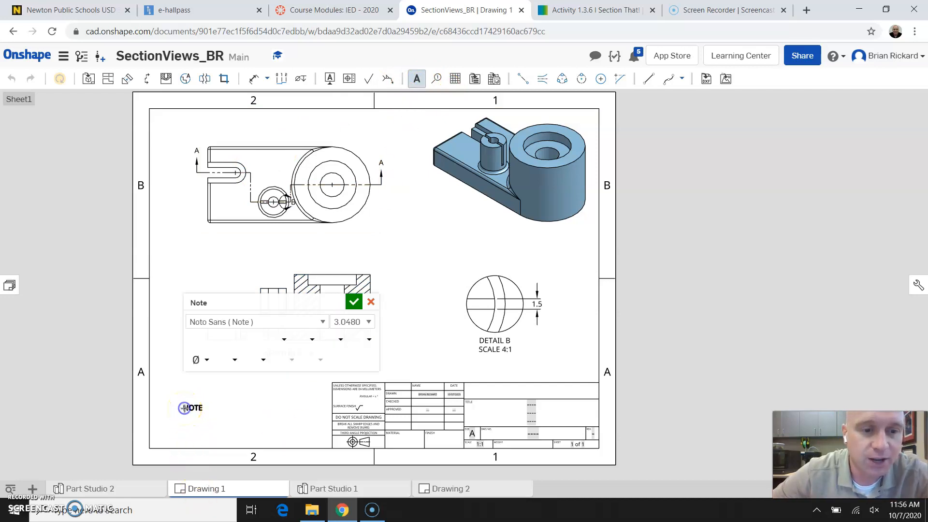
pyautogui.moveTo(212, 391); pyautogui.dragTo(329, 395)
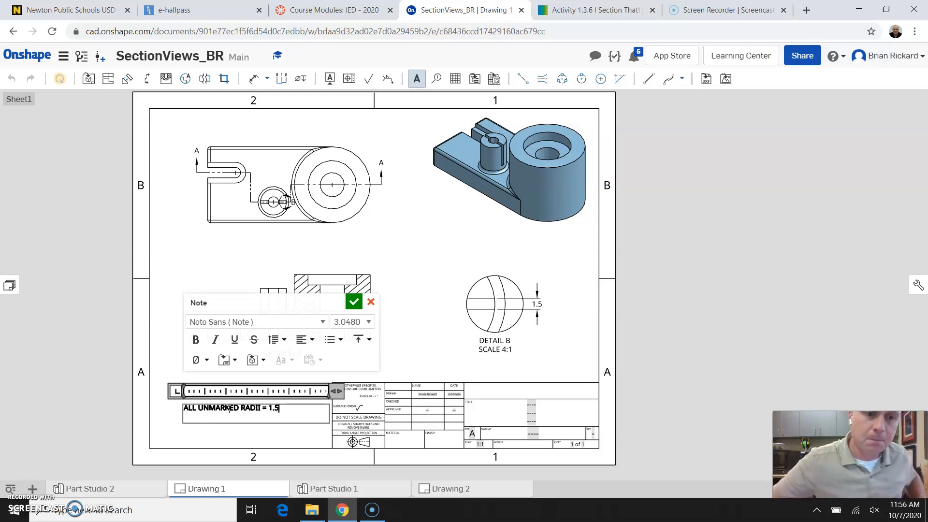
pyautogui.click(354, 301)
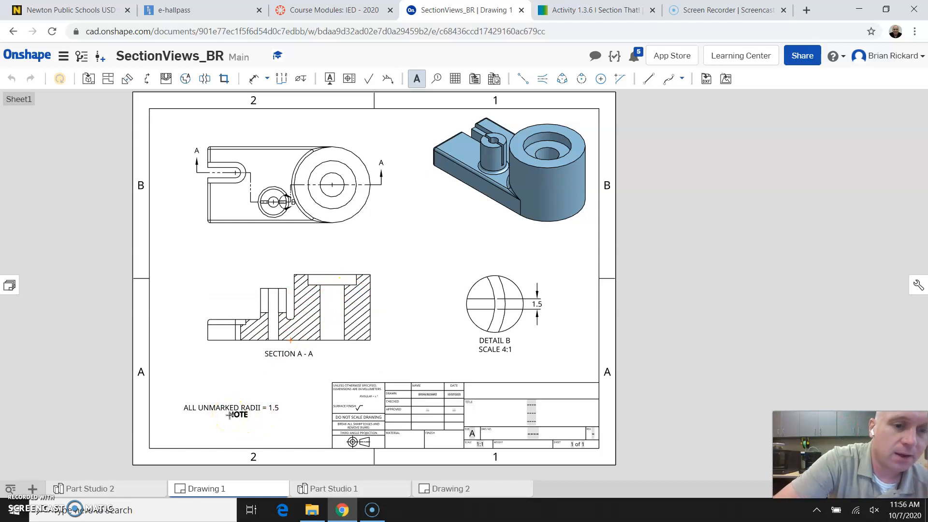
pyautogui.press('Escape')
# Reposition the unmarked radii note slightly higher in the blank space between section A-A and the sheet border
pyautogui.moveTo(329, 409); pyautogui.dragTo(317, 405)
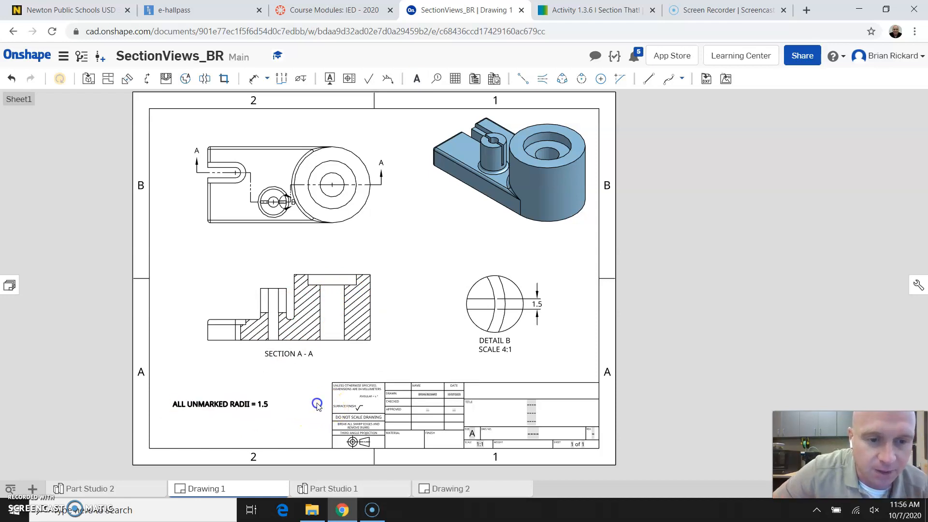
pyautogui.doubleClick(266, 407)
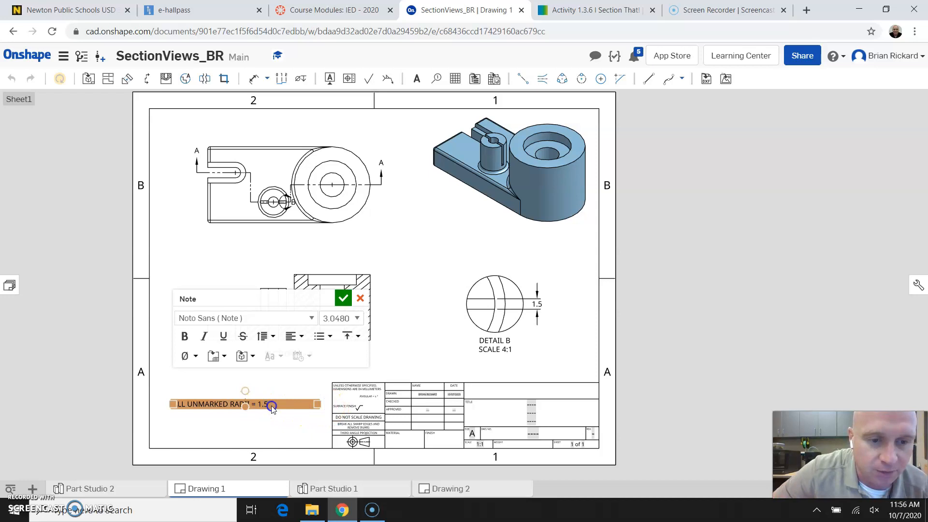
pyautogui.click(343, 298)
pyautogui.moveTo(228, 413); pyautogui.dragTo(238, 404)
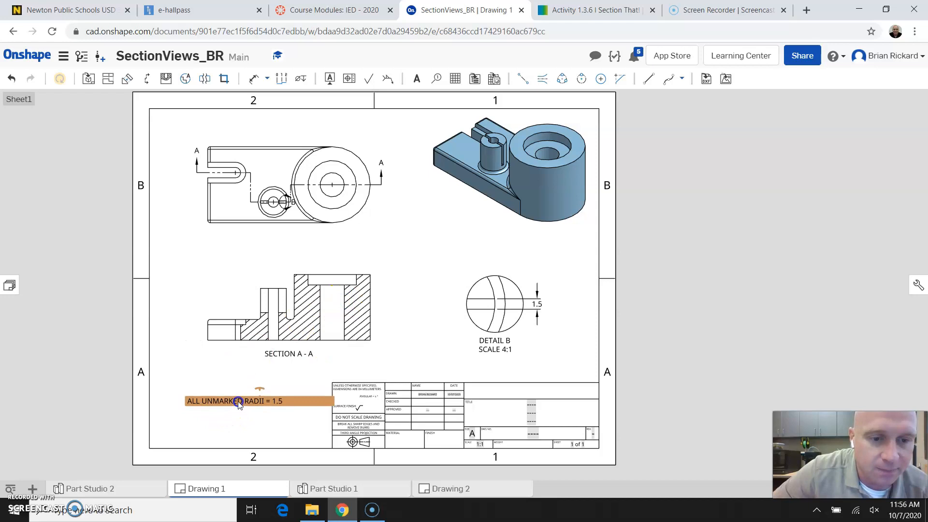
pyautogui.click(436, 312)
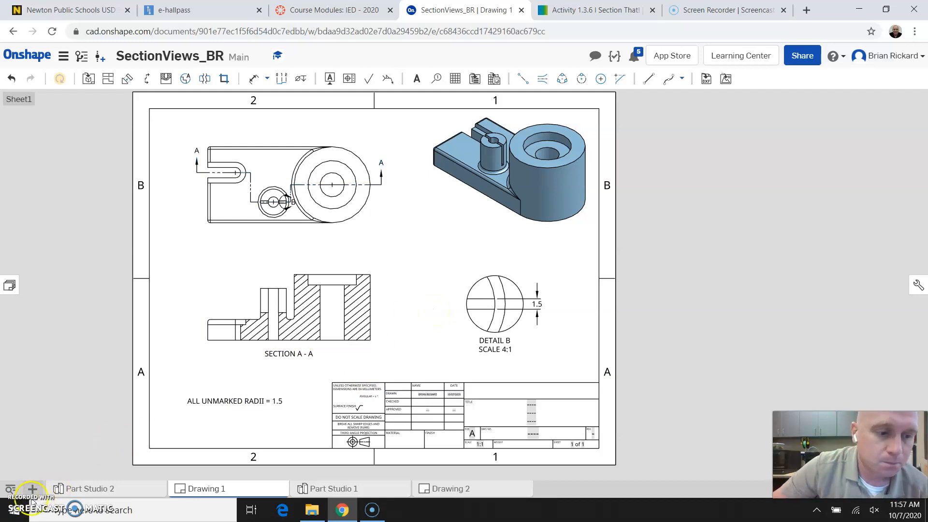
pyautogui.click(21, 512)
pyautogui.click(262, 333)
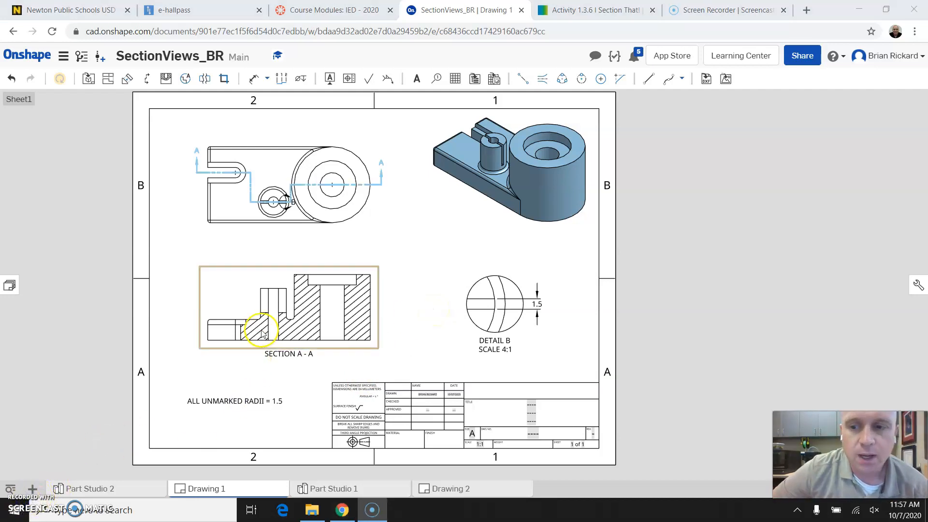